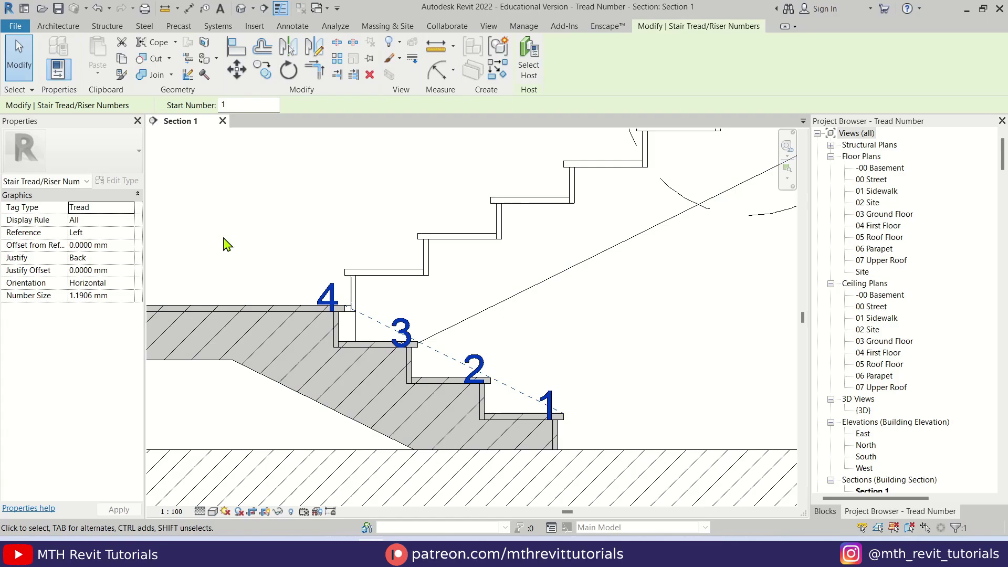
Step: Examine the tread numbering along the stair flights between the floors in the section view
left_click(76, 233)
left_click(84, 263)
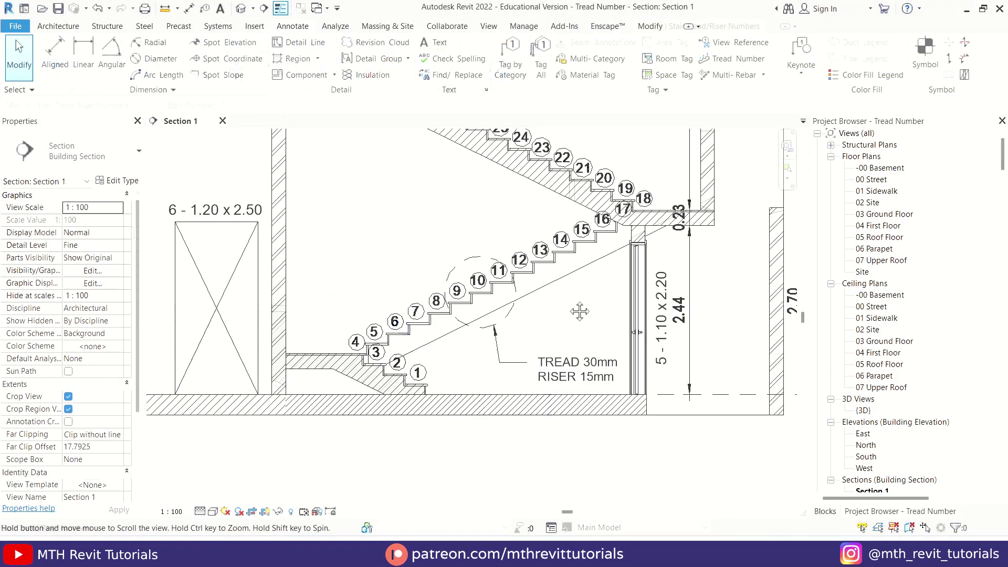
middle_click_drag(580, 311, 606, 432)
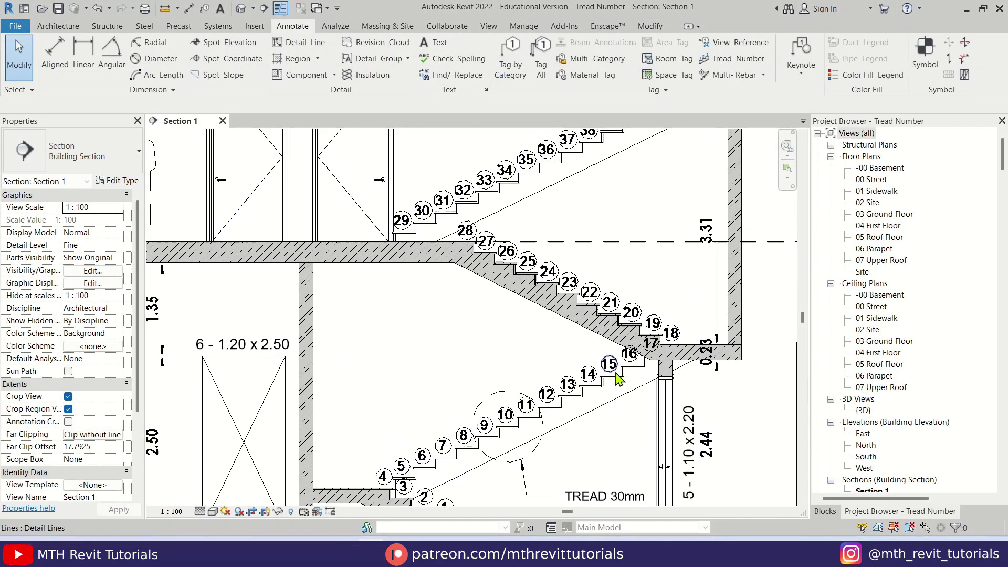
scroll(516, 328, "down", 2)
middle_click_drag(517, 329, 547, 295)
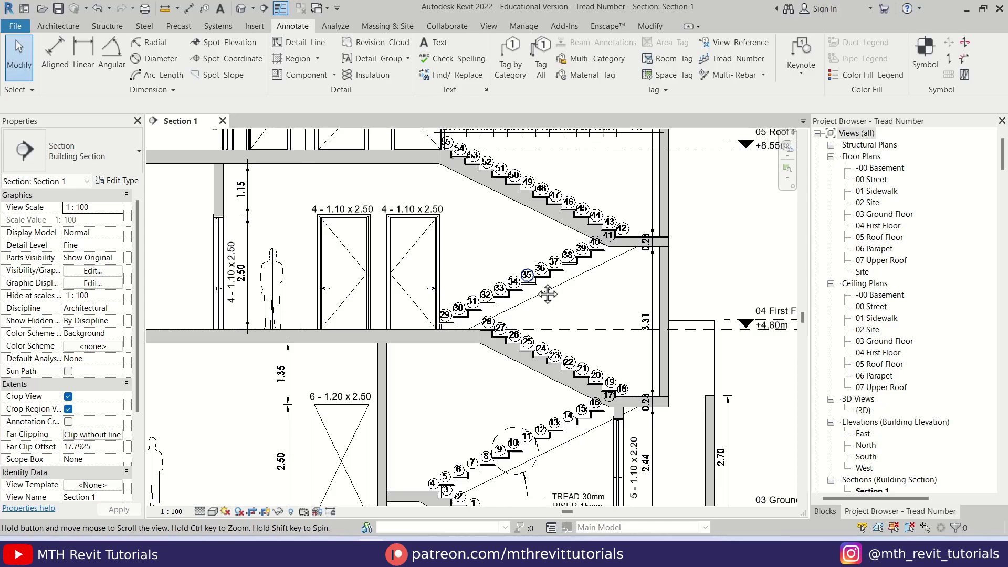
scroll(544, 294, "down", 2)
Step: Place tread numbers on the short lowest stair run above the ground floor slab
scroll(502, 438, "up", 4)
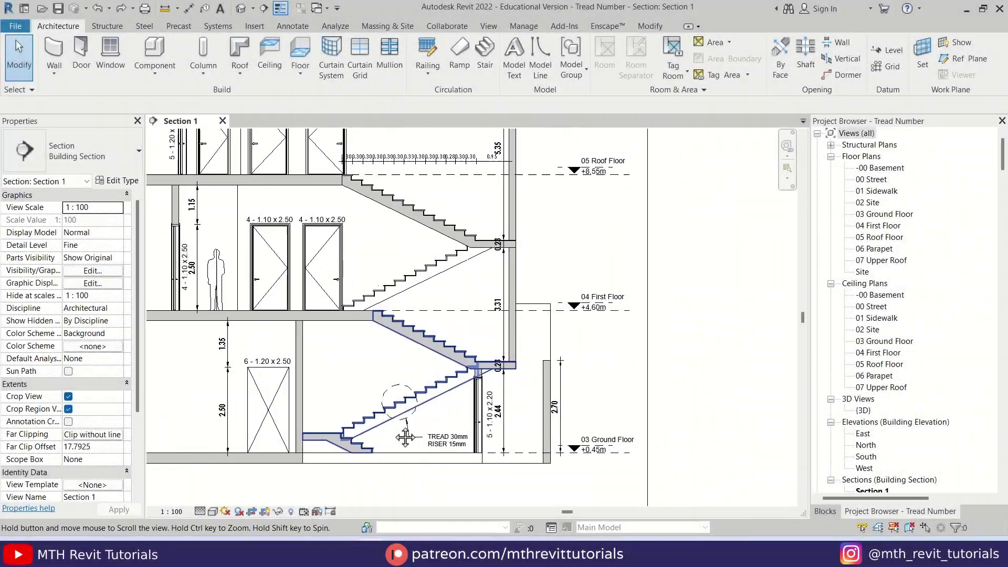
scroll(356, 462, "up", 3)
scroll(356, 461, "up", 4)
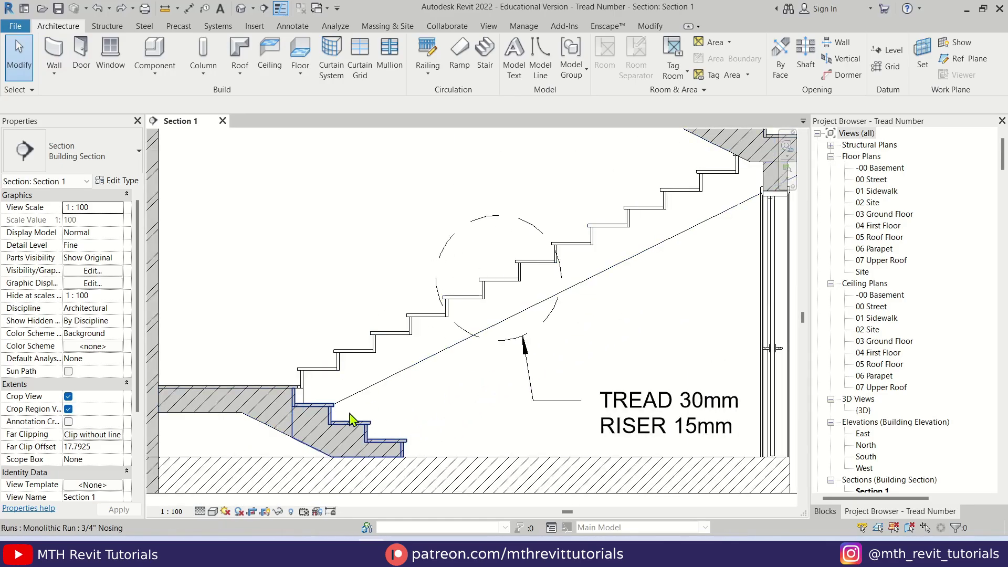
left_click(293, 26)
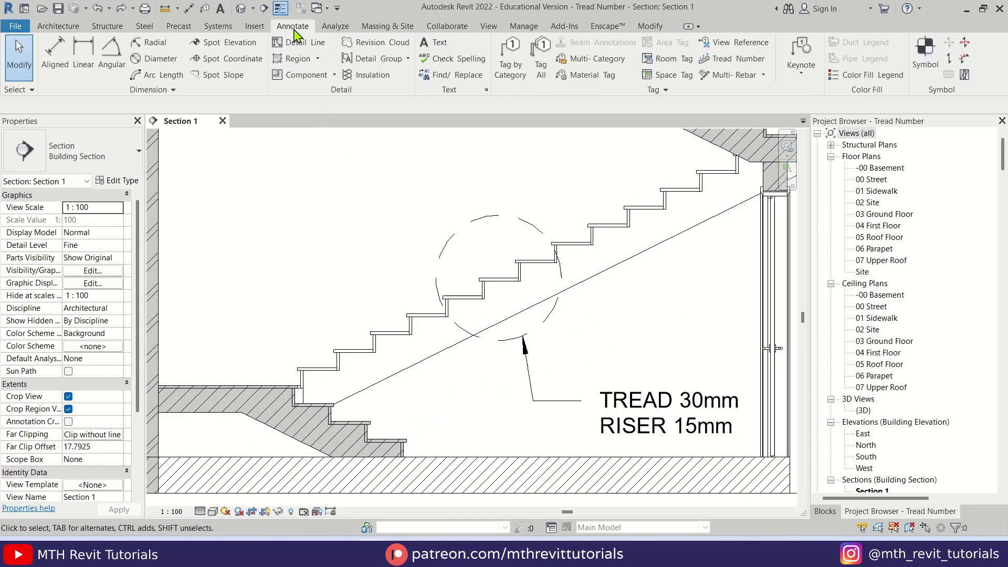
left_click(741, 62)
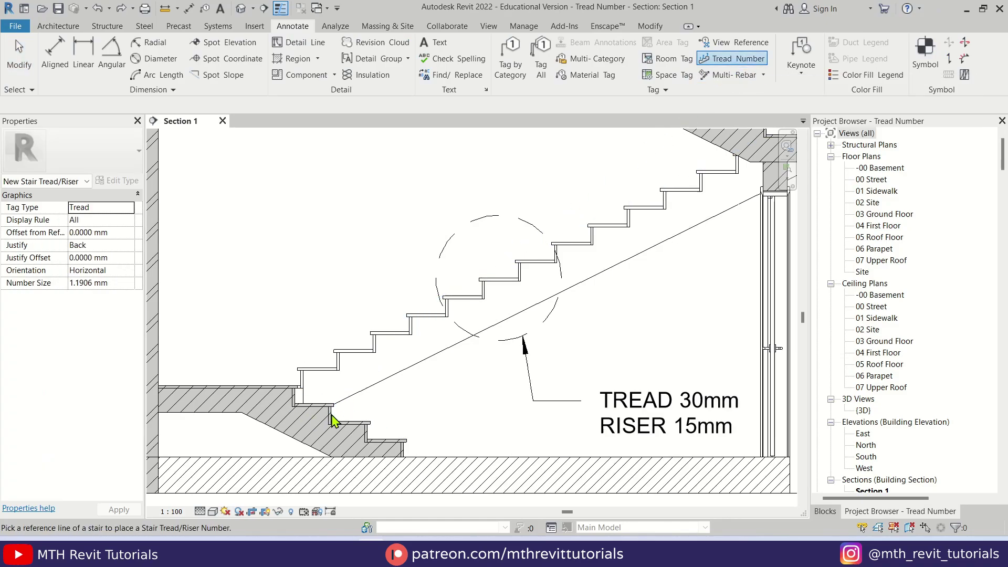
left_click(331, 413)
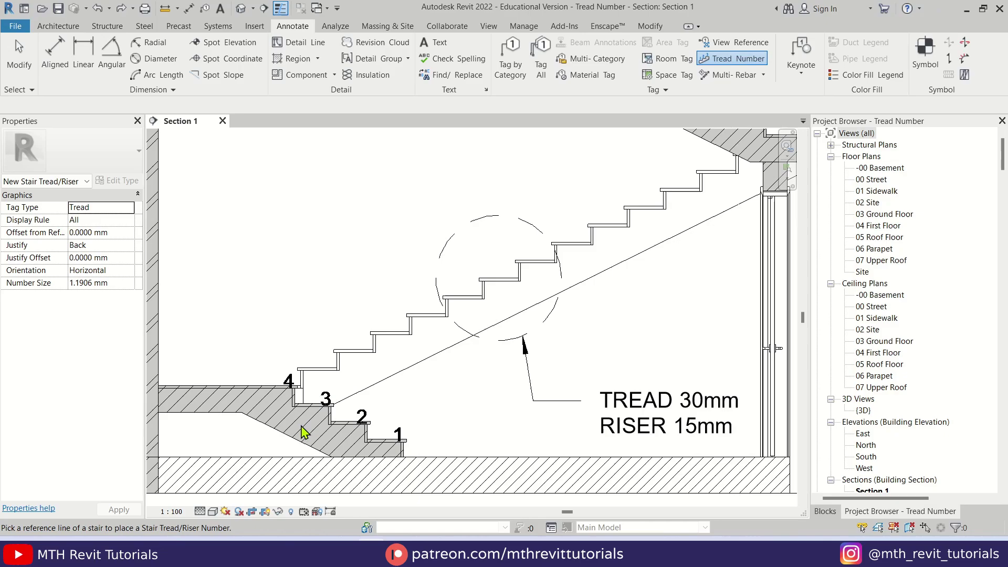
key("Escape")
Step: Select the tread numbers on the lowest run and set their Reference to Center
scroll(304, 433, "up", 2)
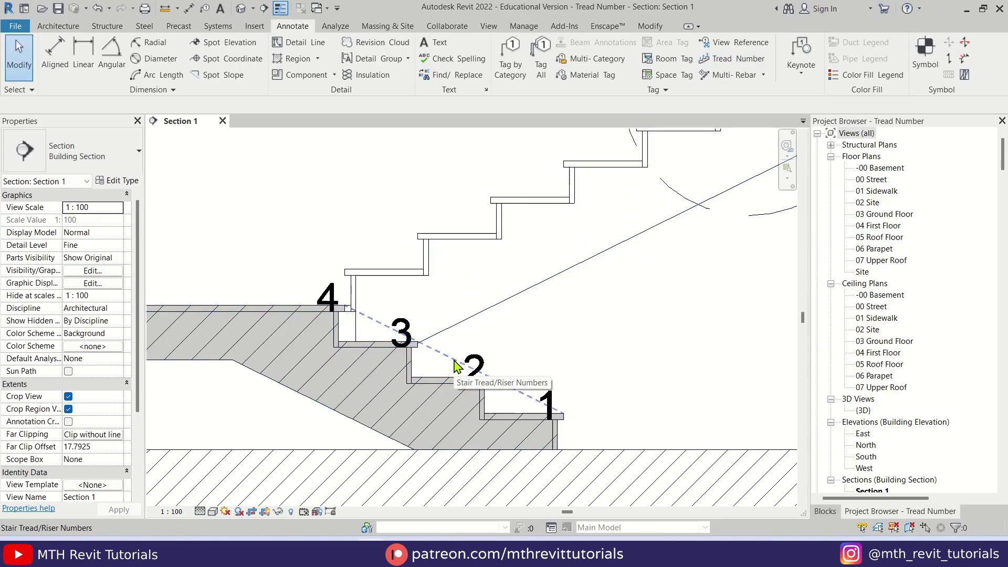
left_click(460, 365)
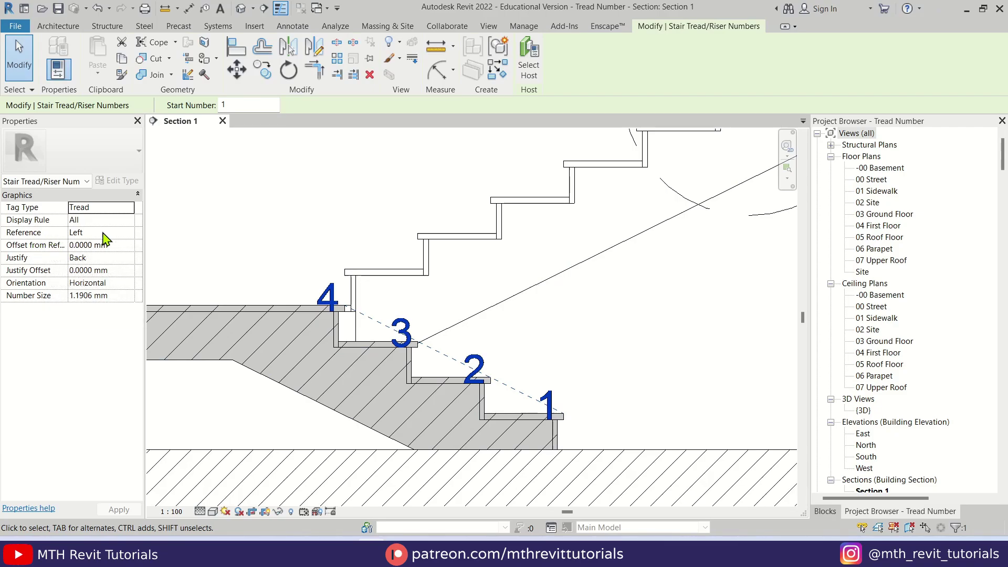
left_click(129, 232)
left_click(129, 232)
left_click(84, 266)
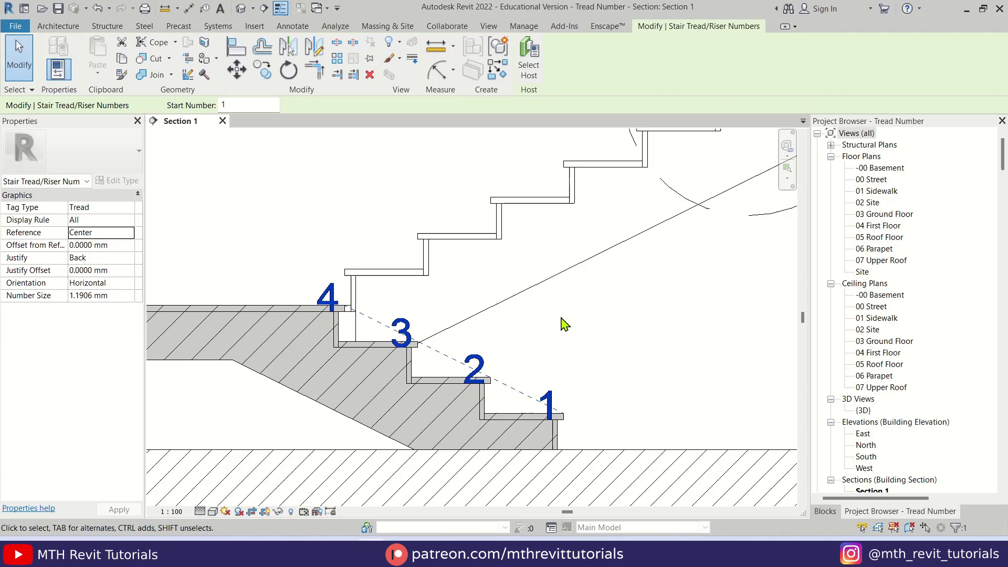
scroll(447, 420, "down", 2)
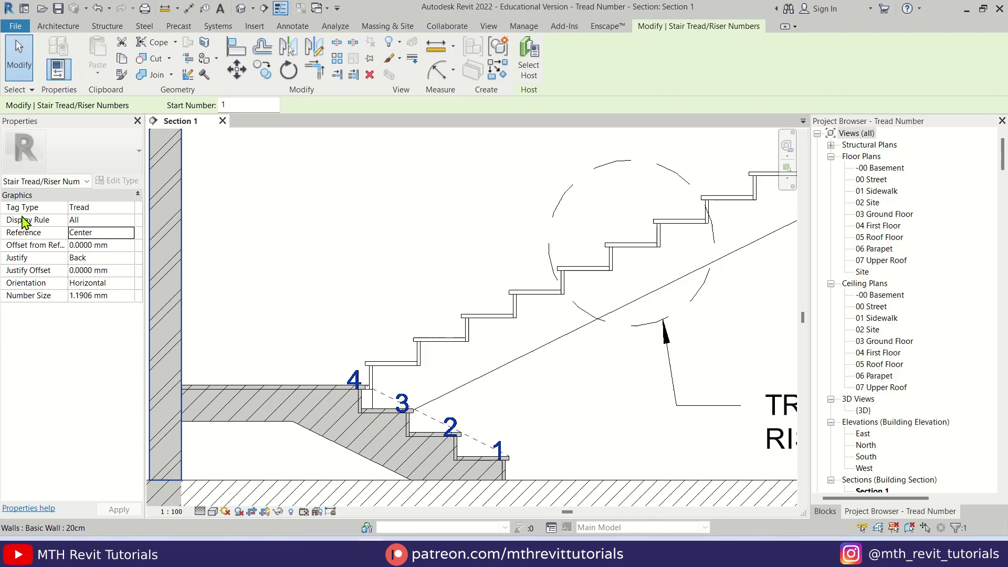
Step: Set the tread numbers' Reference to Right, keeping Tag Type as Tread and Justify as Back, and apply the settings
left_click(130, 209)
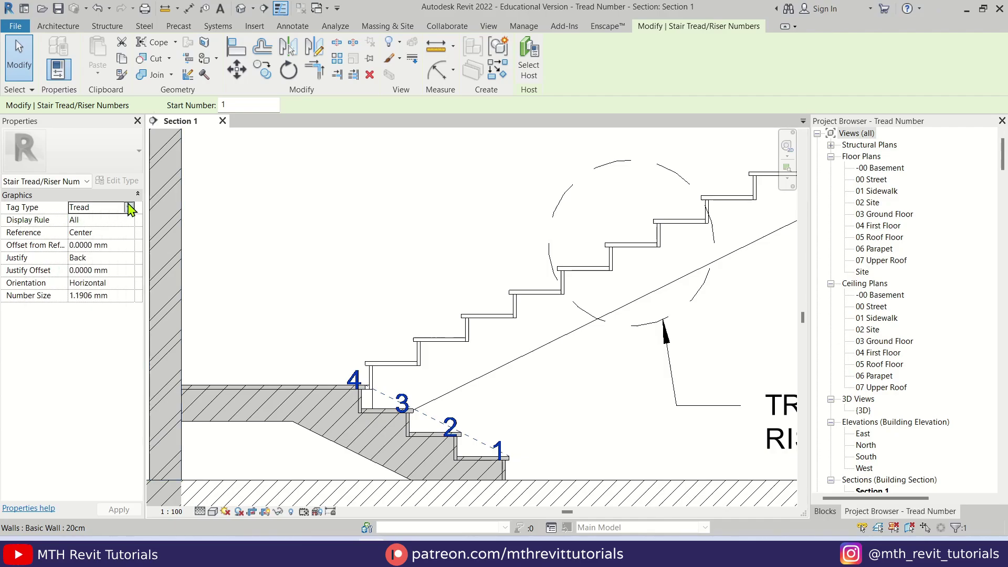
left_click(131, 208)
left_click(99, 231)
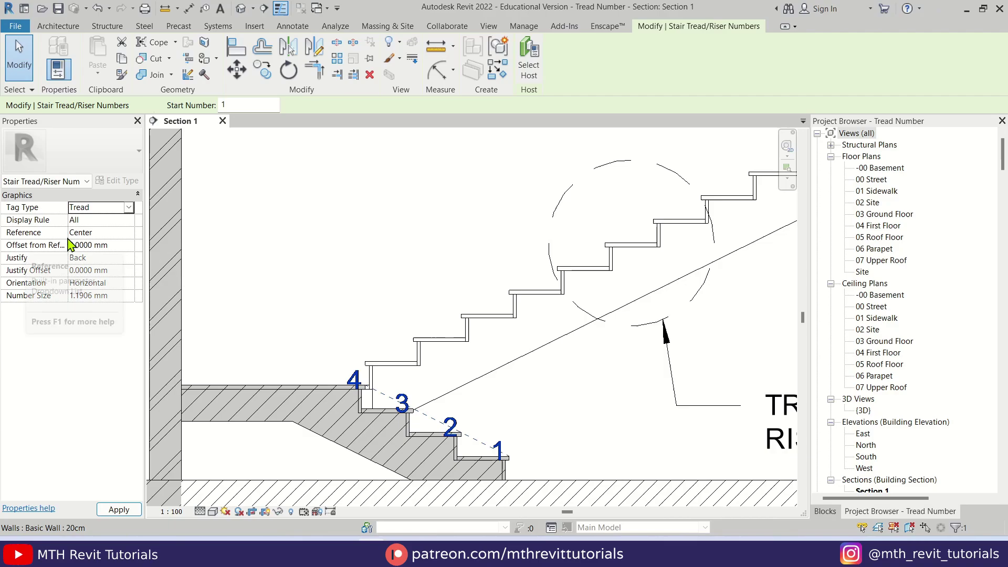
left_click(100, 232)
left_click(128, 232)
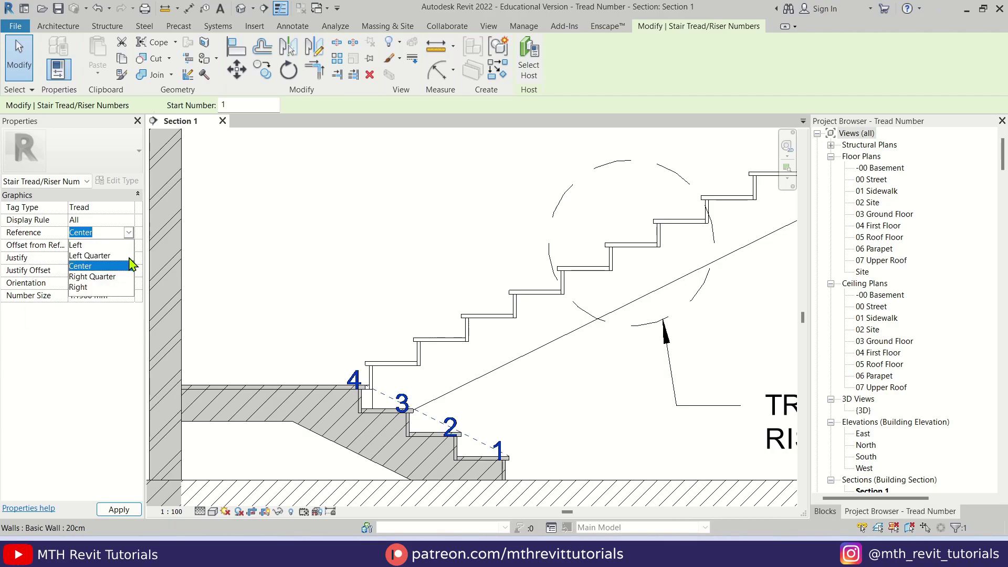
left_click(89, 287)
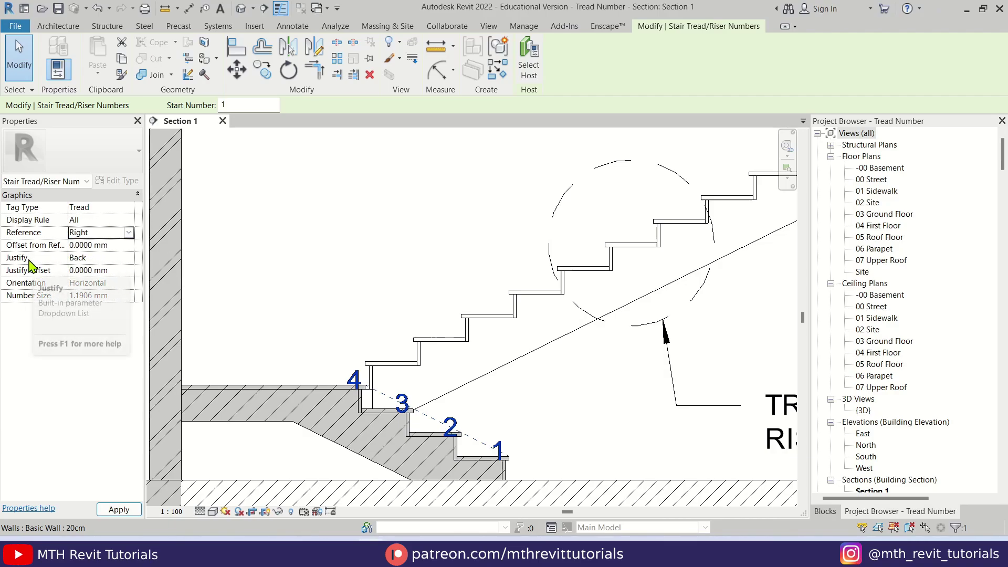
left_click(90, 260)
left_click(91, 293)
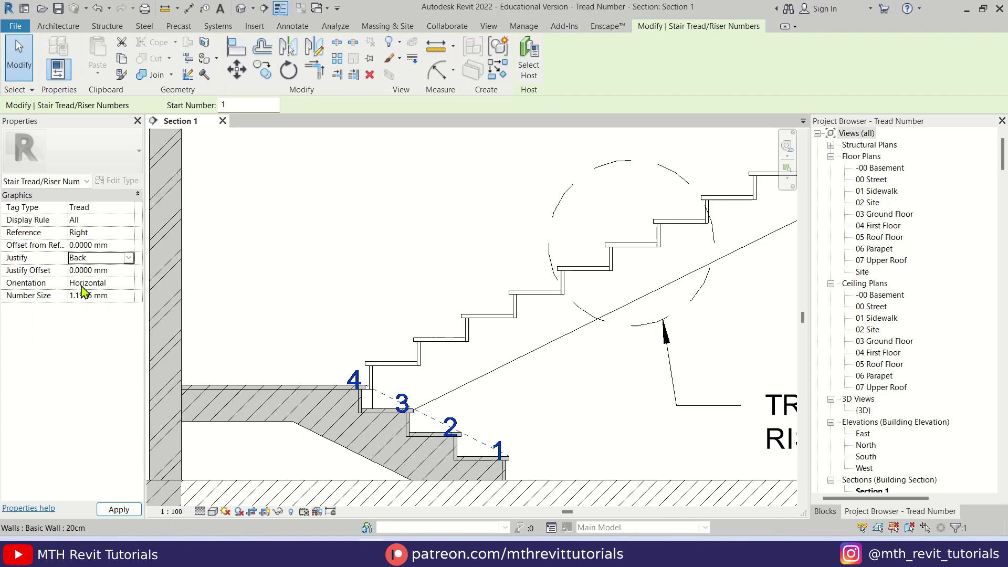
left_click(119, 510)
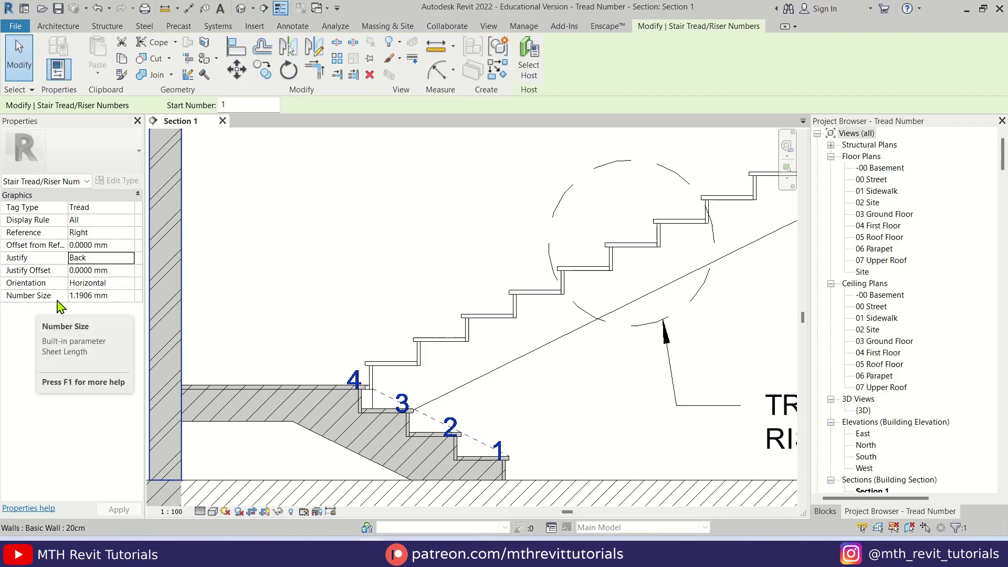
Step: Set the Number Size of the selected tread numbers to 1.5 mm
left_click(115, 296)
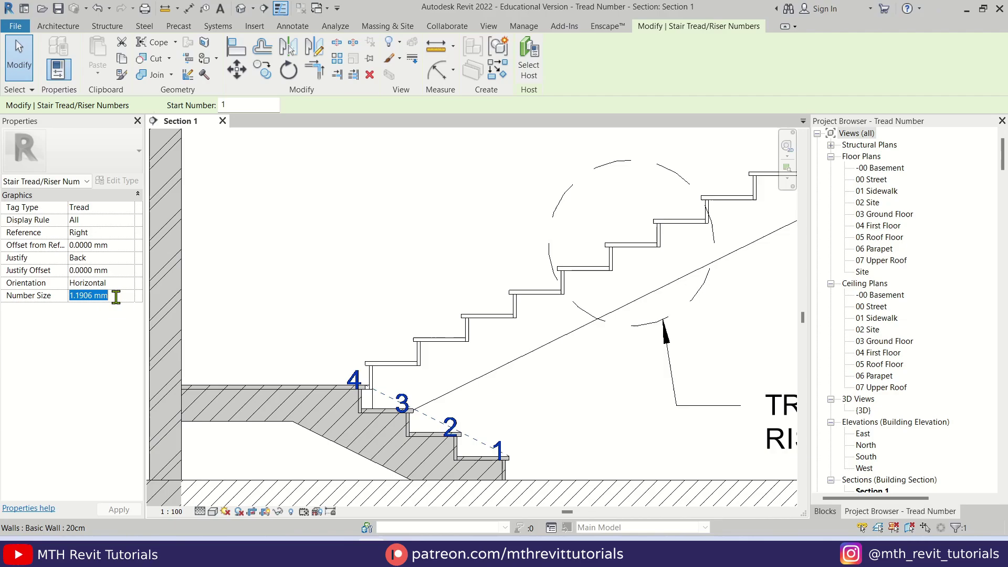
type("1.5")
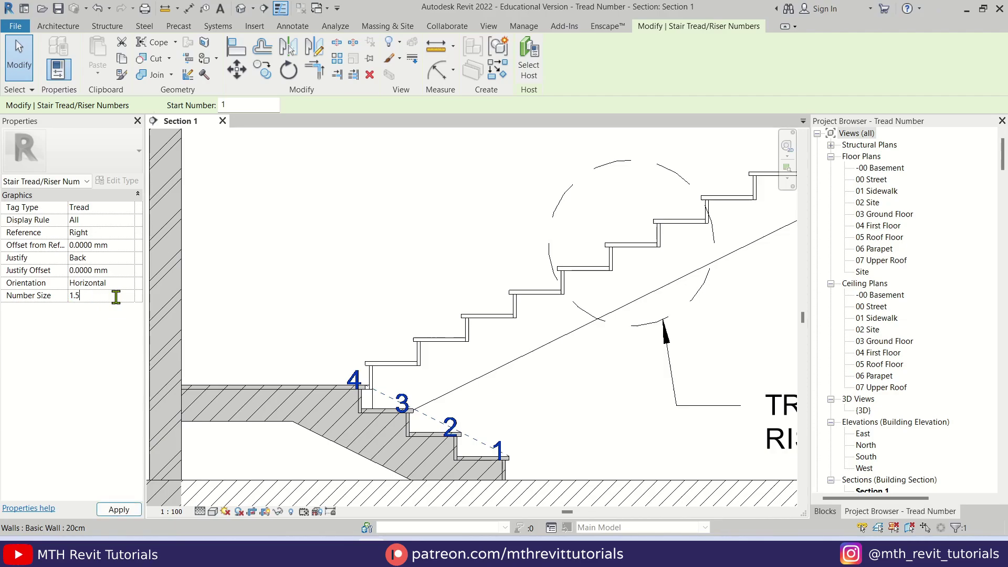
key("Return")
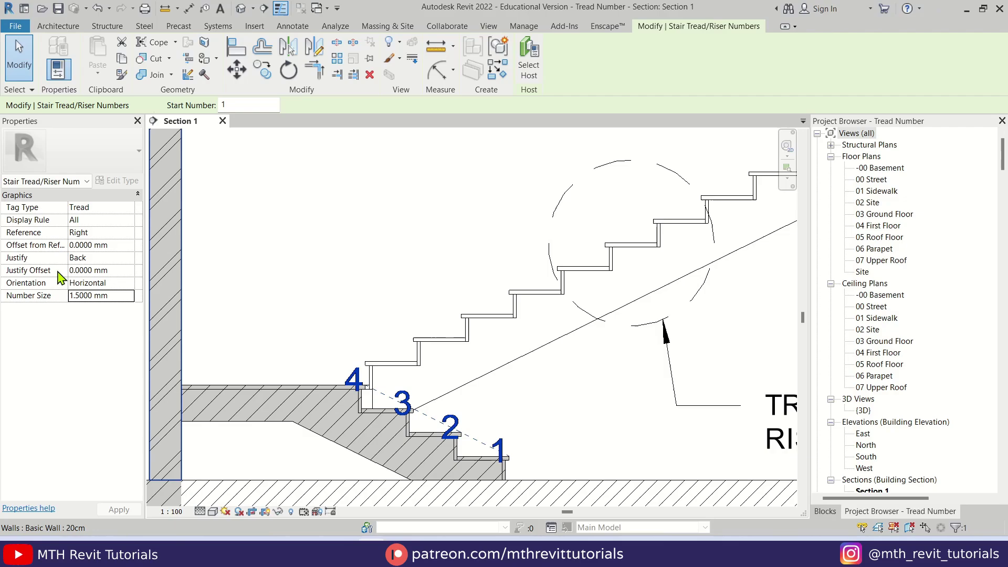
Step: Set the Justify Offset of the tread numbers to 1 mm and check their placement on the steps
left_click(120, 269)
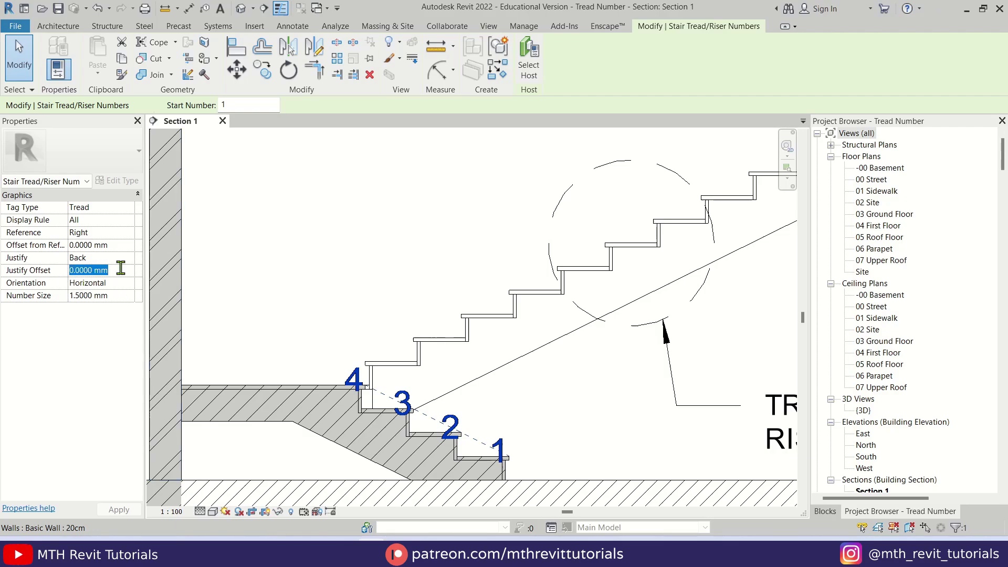
type("1")
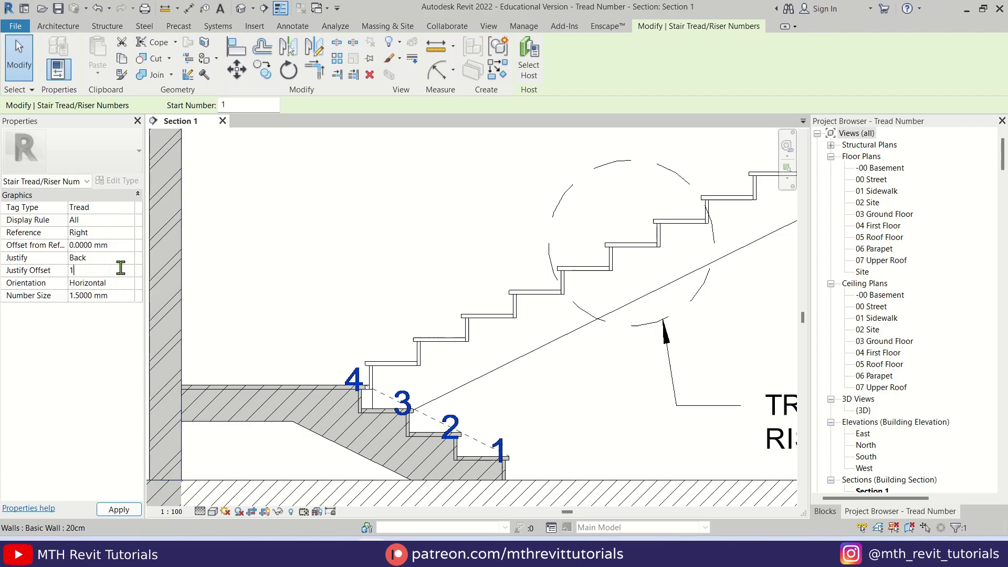
key("Return")
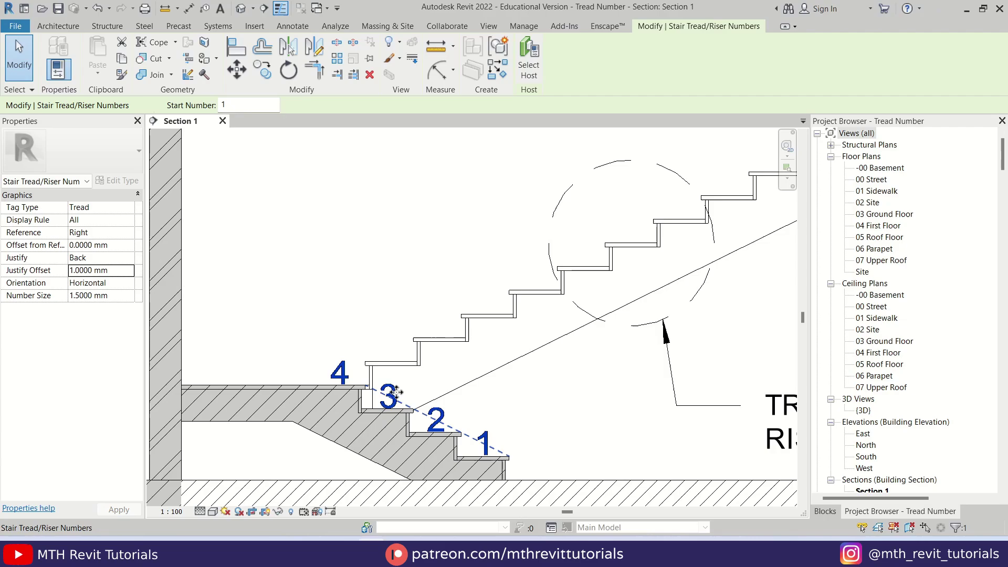
scroll(388, 404, "up", 5)
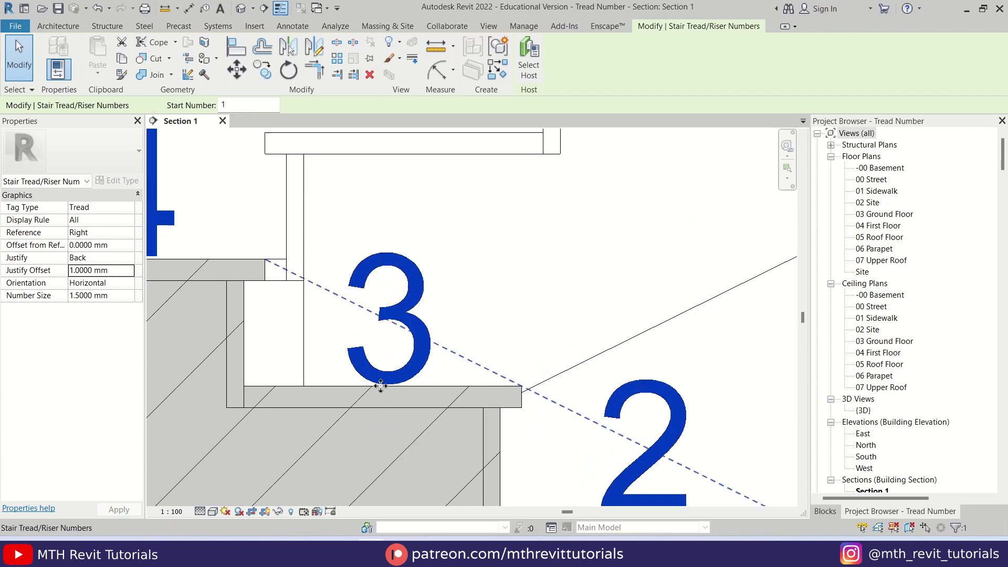
scroll(391, 381, "down", 2)
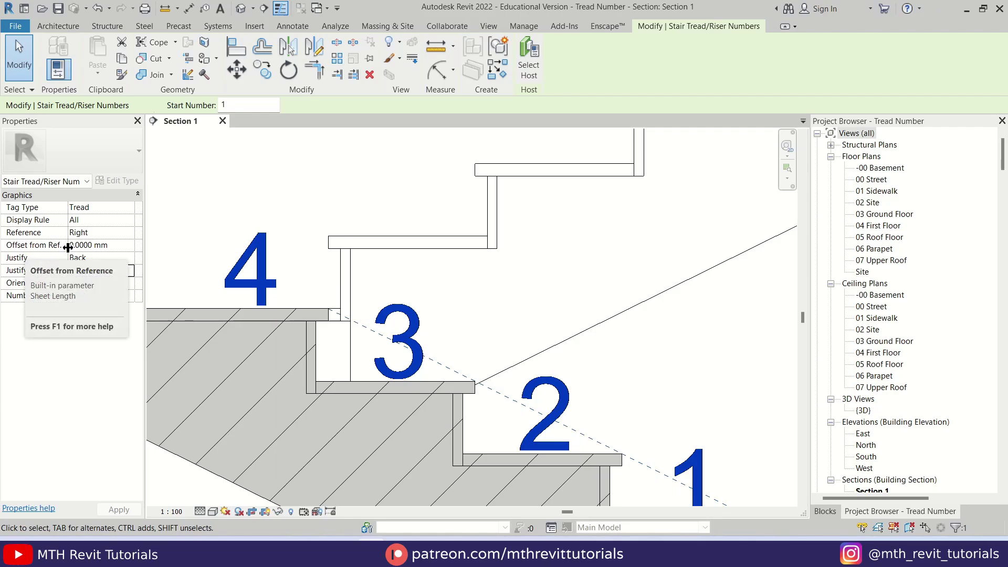
Step: Set the Offset from Reference of the tread numbers to 1 mm
left_click(113, 246)
double_click(126, 245)
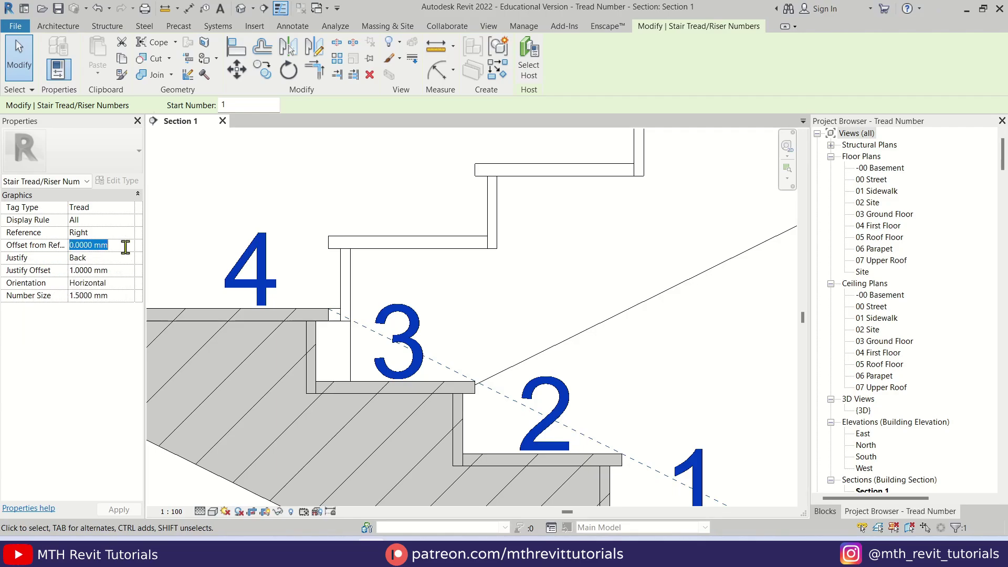
type("1")
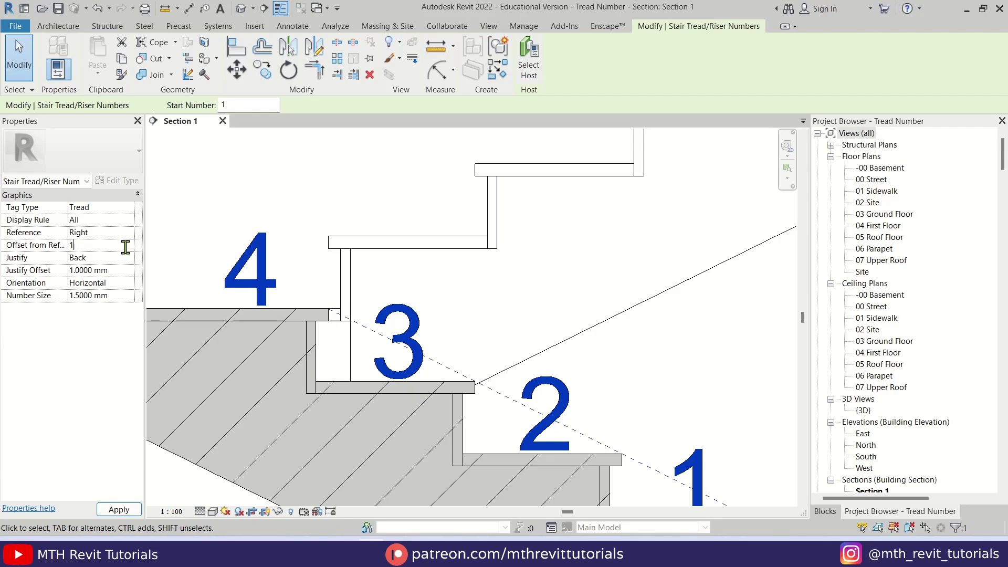
key("Return")
scroll(557, 357, "down", 2)
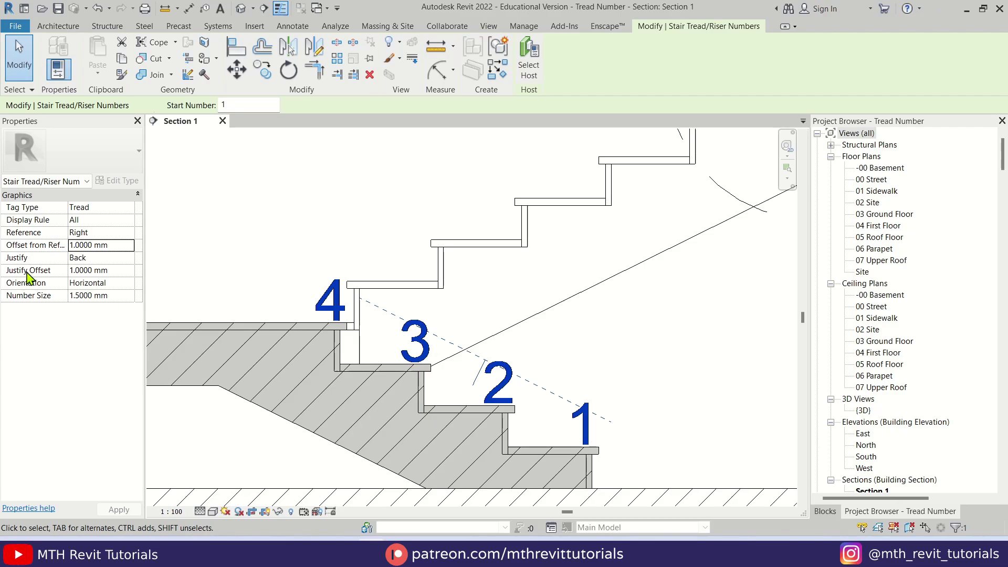
Step: Set the tread numbers' Justify Offset to 3 mm and Offset from Reference to 2 mm, and deselect them
left_click(116, 270)
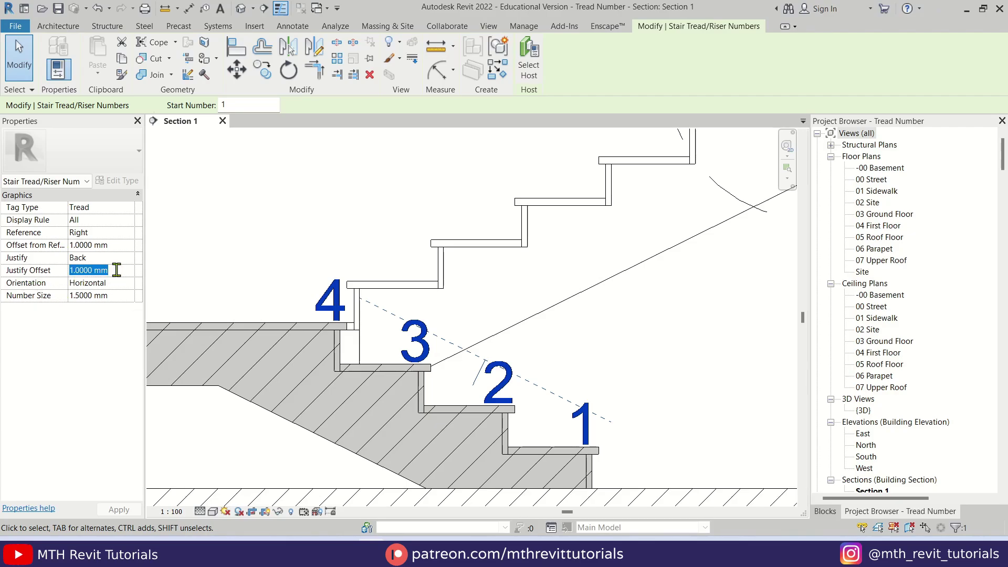
type("3")
key("Return")
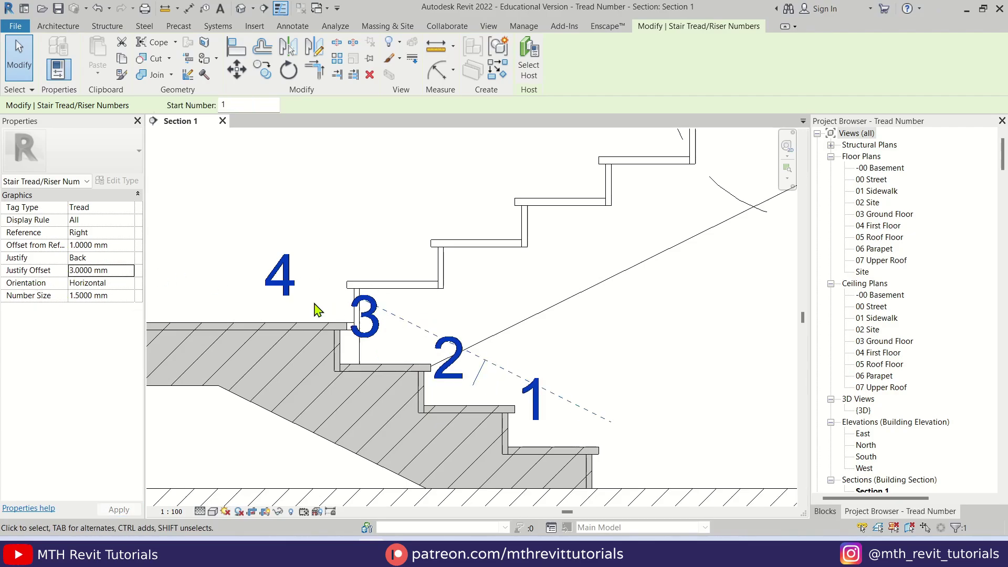
left_click(124, 245)
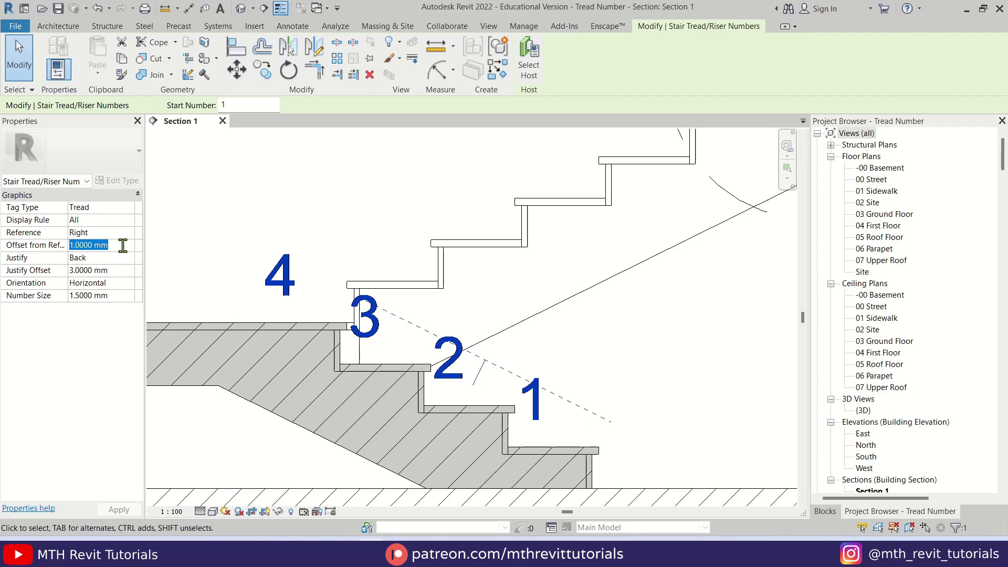
type("2")
key("Return")
left_click(355, 227)
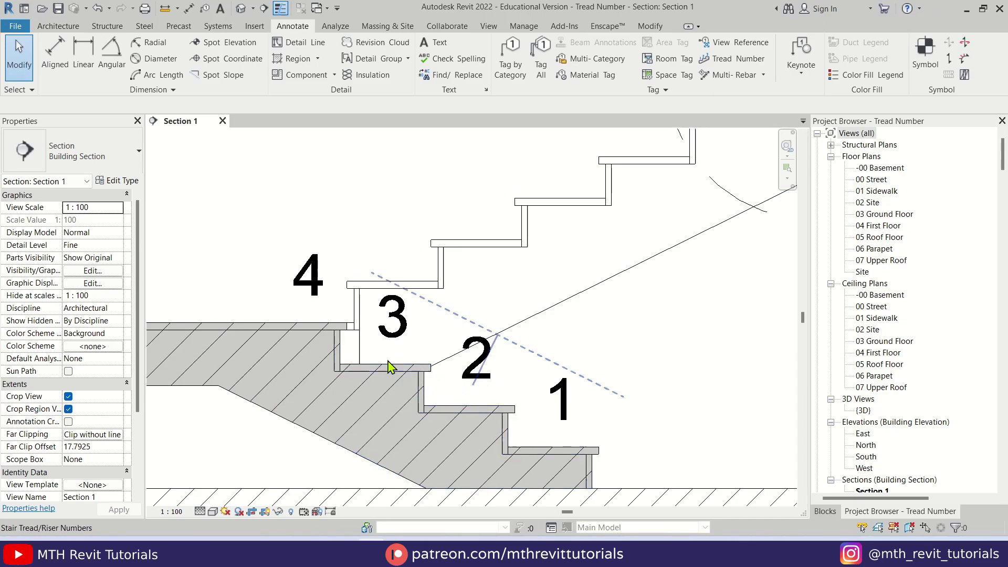
Step: Add tread numbers to the second stair run, the flight rising from the landing at tread 4
scroll(427, 273, "down", 3)
scroll(605, 265, "up", 2)
scroll(606, 266, "down", 2)
scroll(581, 266, "up", 3)
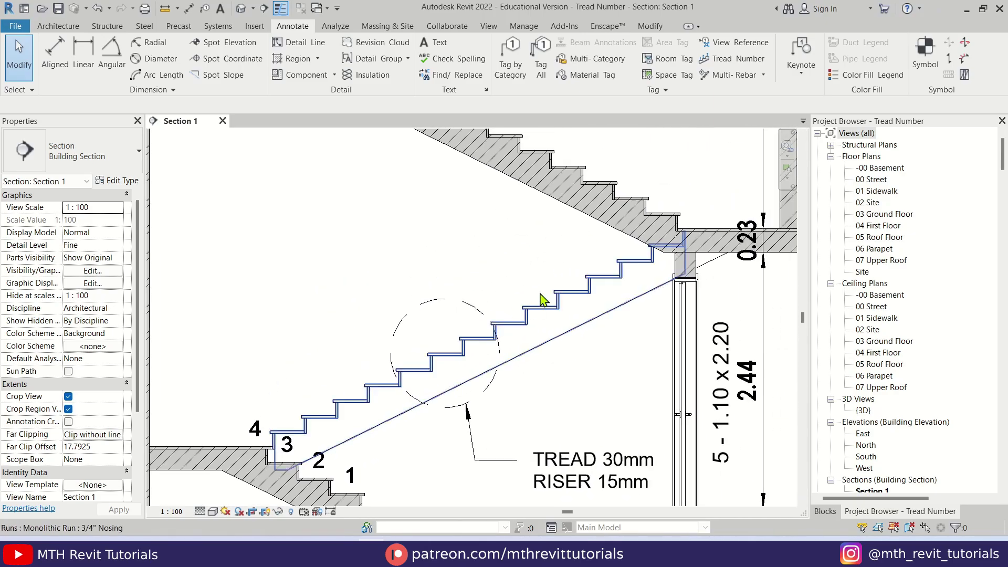
scroll(499, 297, "up", 1)
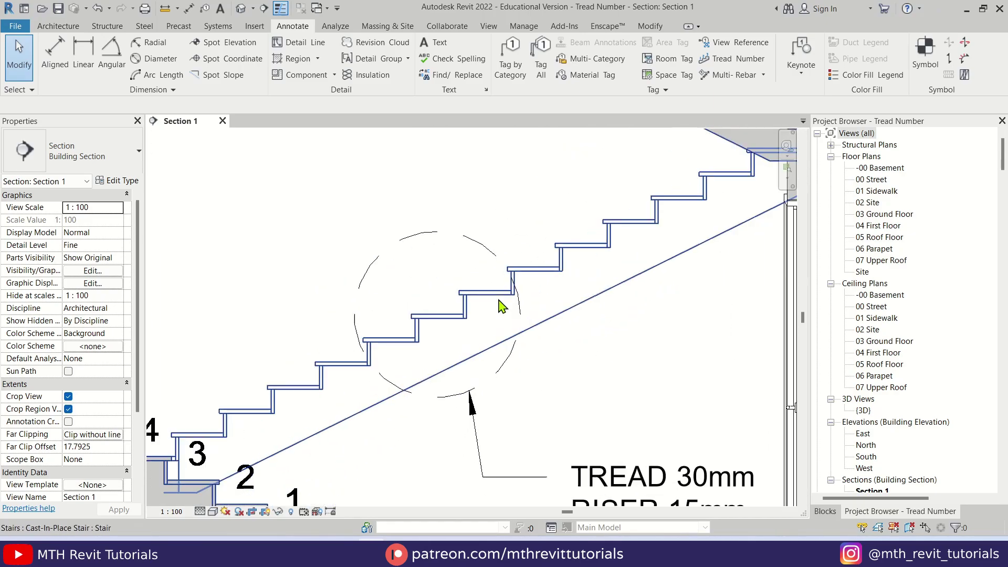
left_click(732, 59)
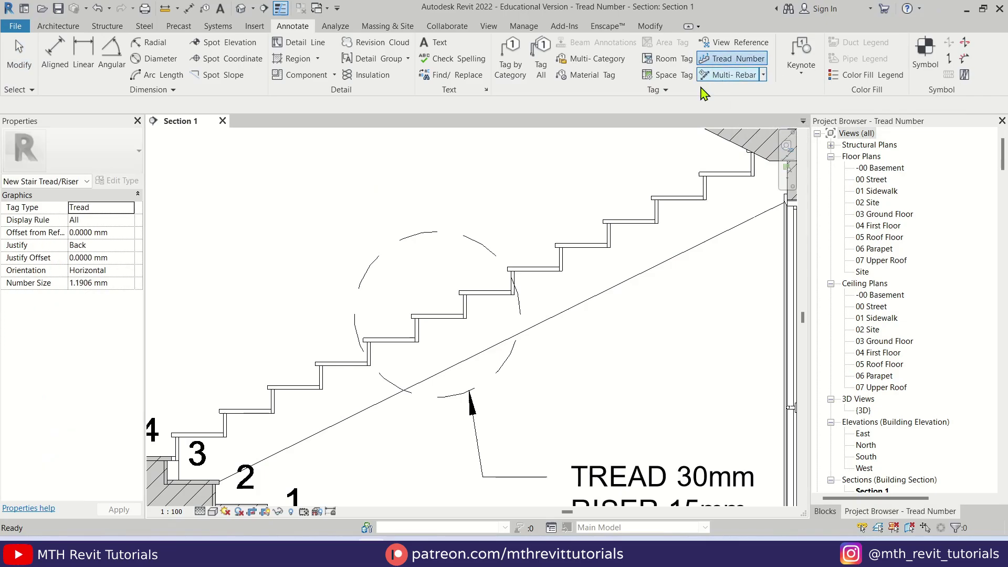
left_click(614, 223)
key("Escape")
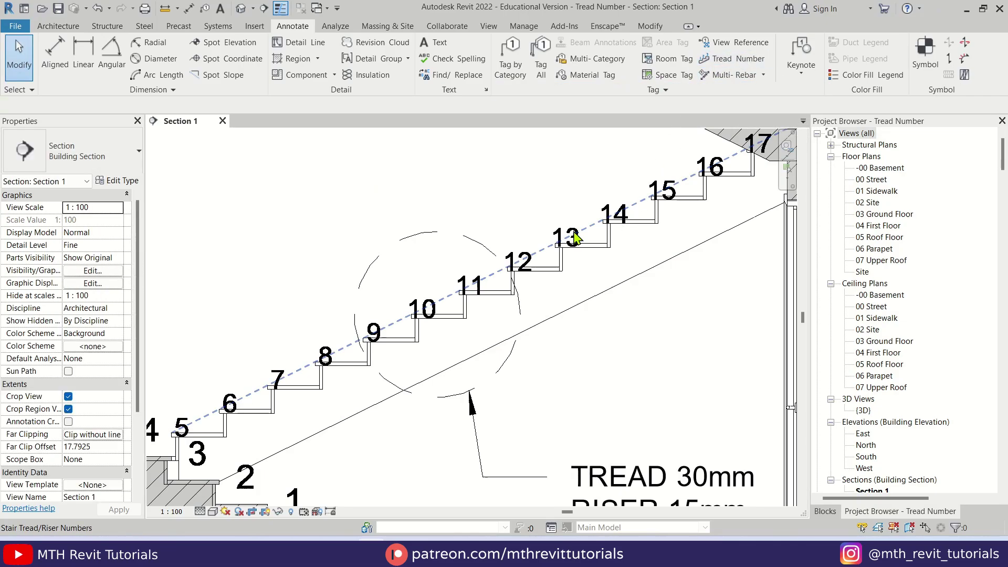
Step: Set the second run's tread numbers to a Number Size of 1.5 mm and a Justify Offset of 3 mm
left_click(574, 240)
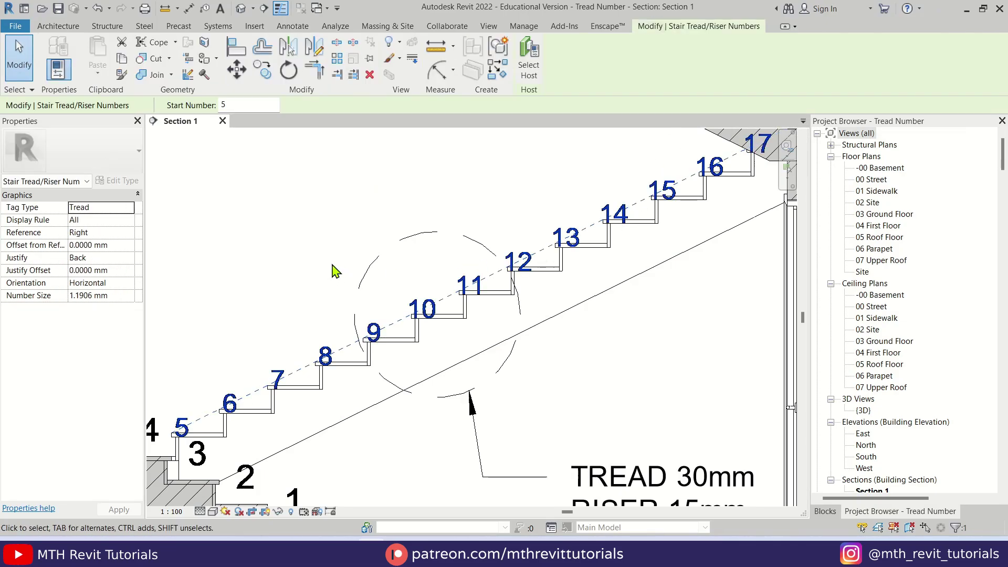
left_click(113, 296)
type("1.5")
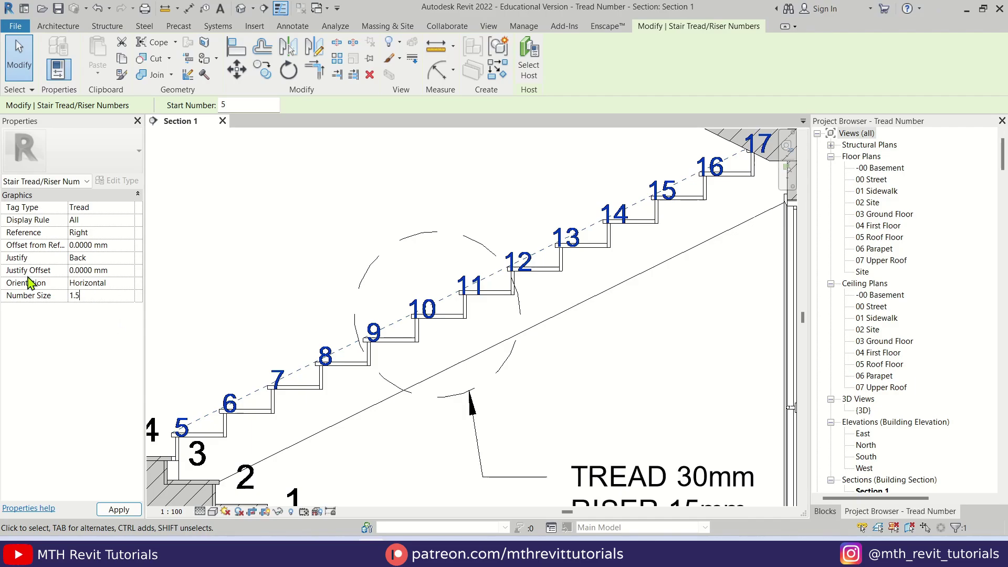
left_click(124, 270)
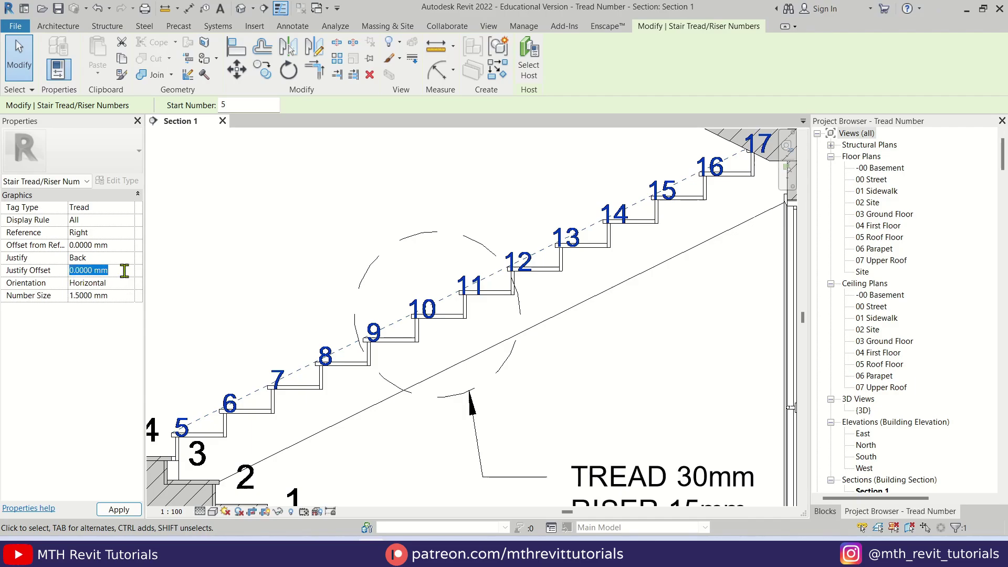
type("3")
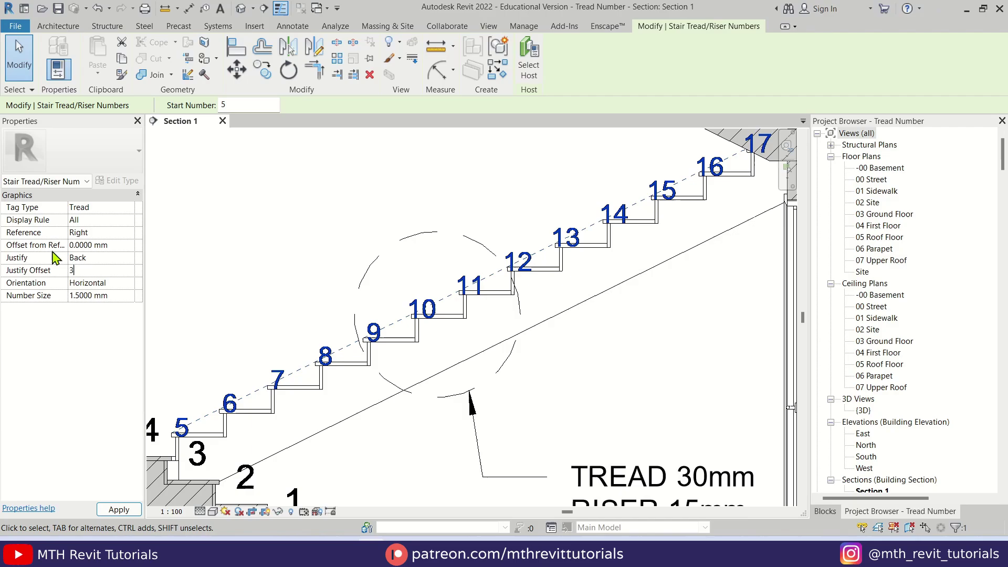
Step: Set the Offset from Reference of the second run's tread numbers to 2 mm and deselect them
left_click(121, 245)
type("2")
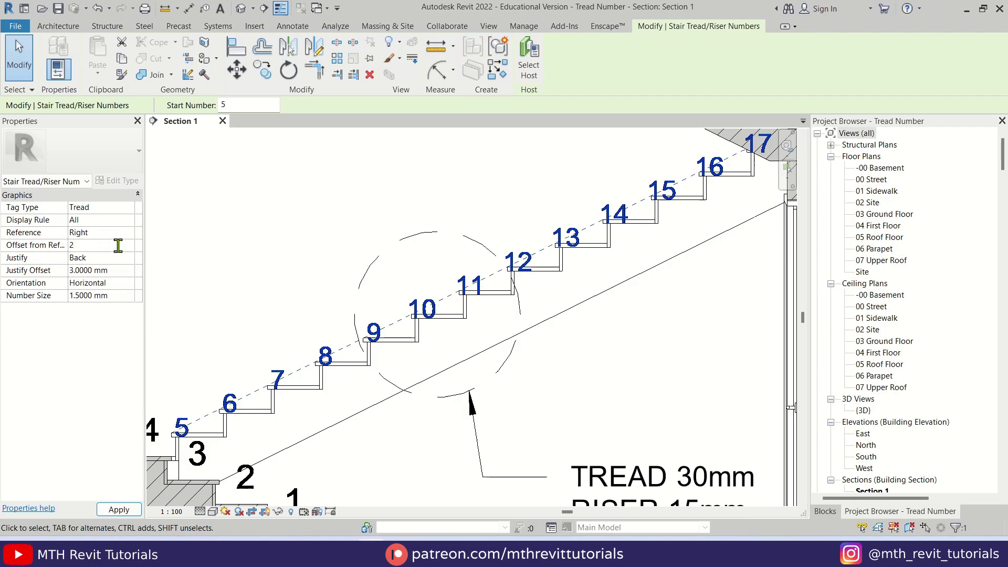
key("Return")
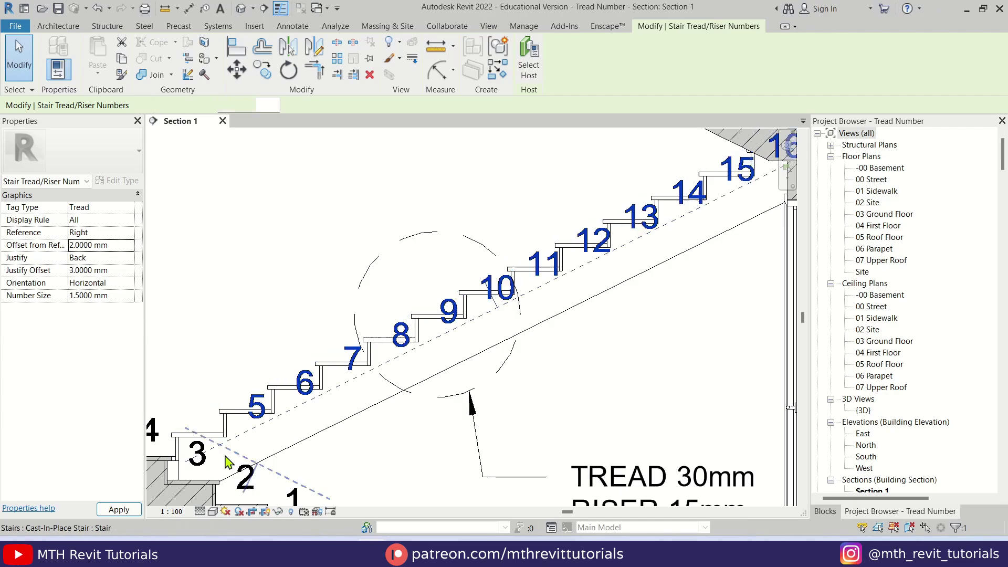
scroll(328, 383, "down", 1)
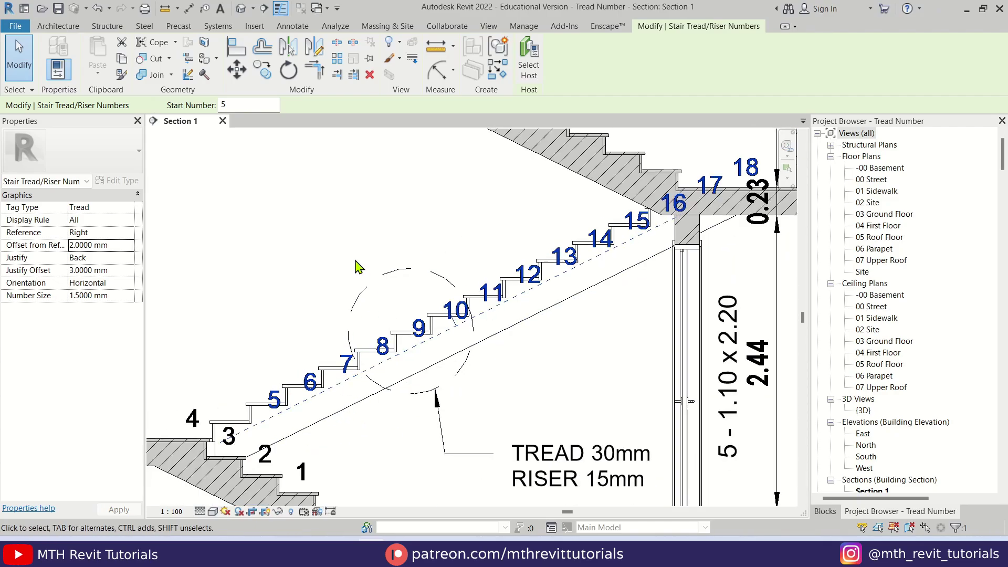
left_click(357, 266)
middle_click_drag(483, 340, 476, 326)
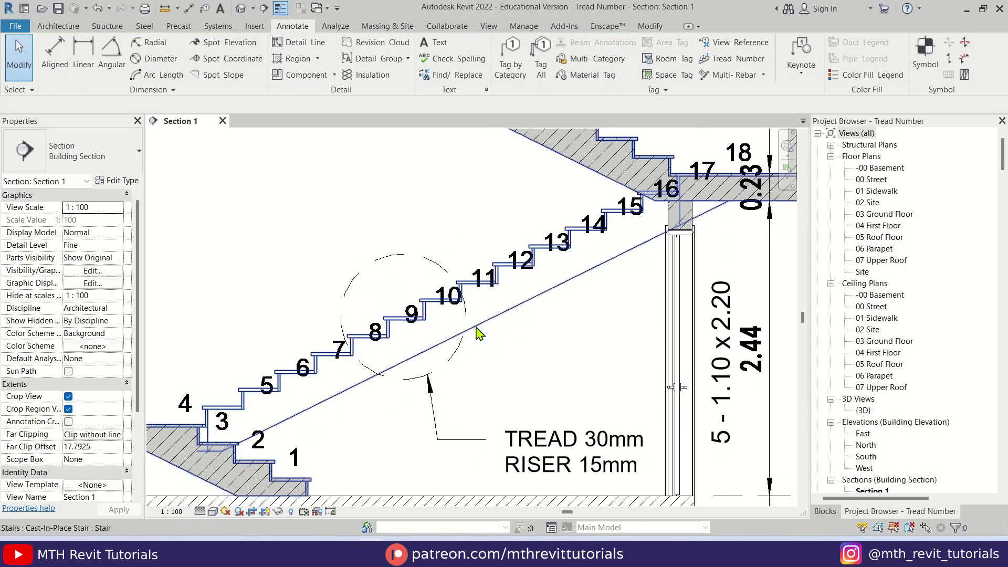
Step: Set the Offset from Reference of the second run's tread numbers to -2 mm and deselect them
left_click(406, 319)
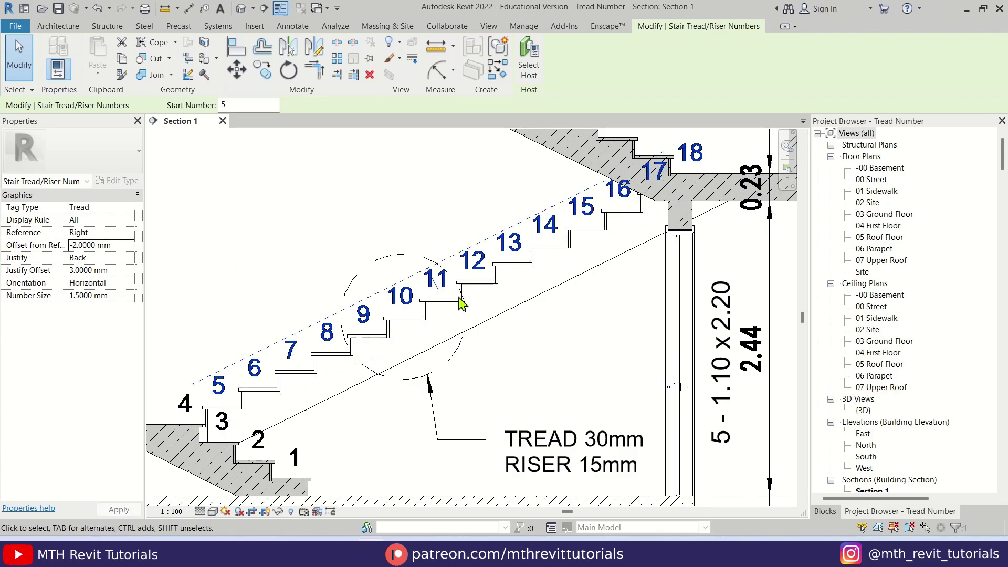
left_click(313, 239)
scroll(293, 349, "up", 1)
middle_click_drag(293, 349, 355, 308)
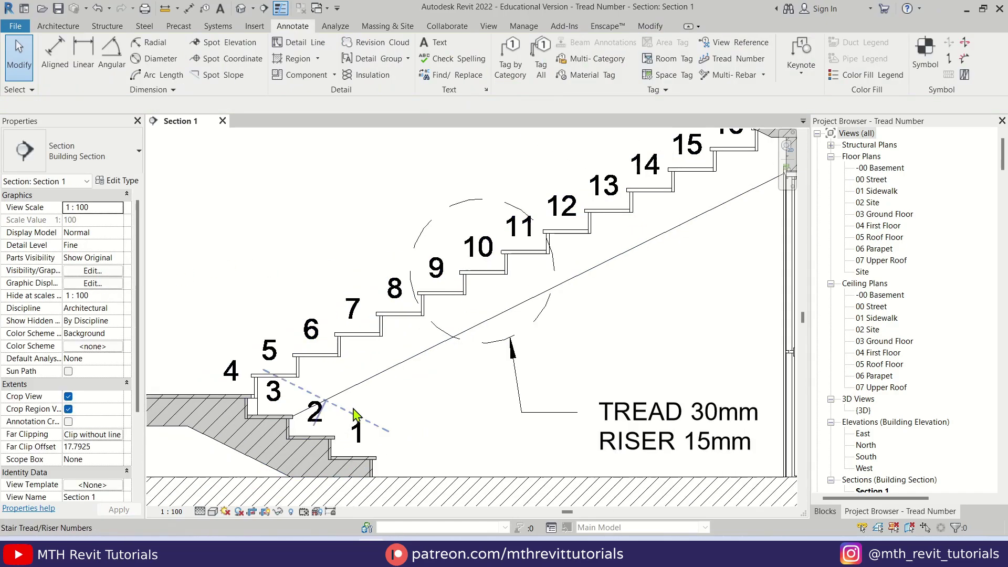
Step: Draw a detail circle with a radius of about 0.12 in the Thin Lines style around tread number 1
left_click(302, 43)
left_click(582, 45)
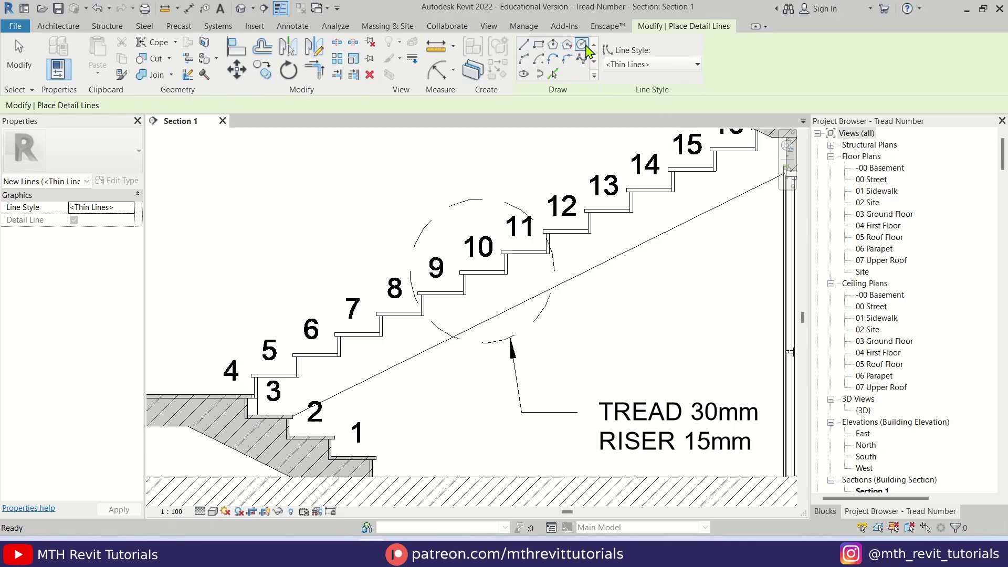
left_click(666, 64)
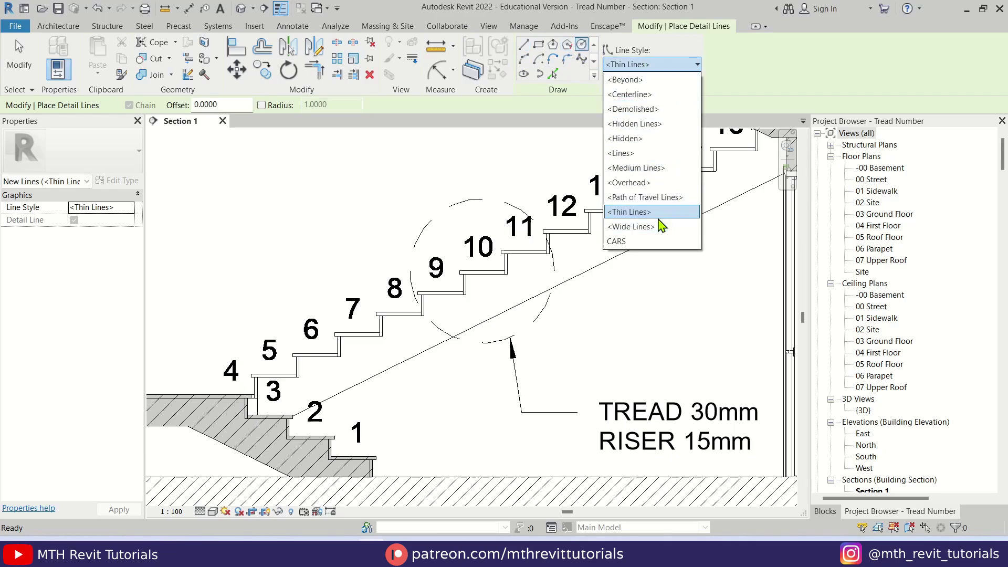
left_click(657, 213)
scroll(349, 400, "up", 3)
scroll(395, 393, "up", 1)
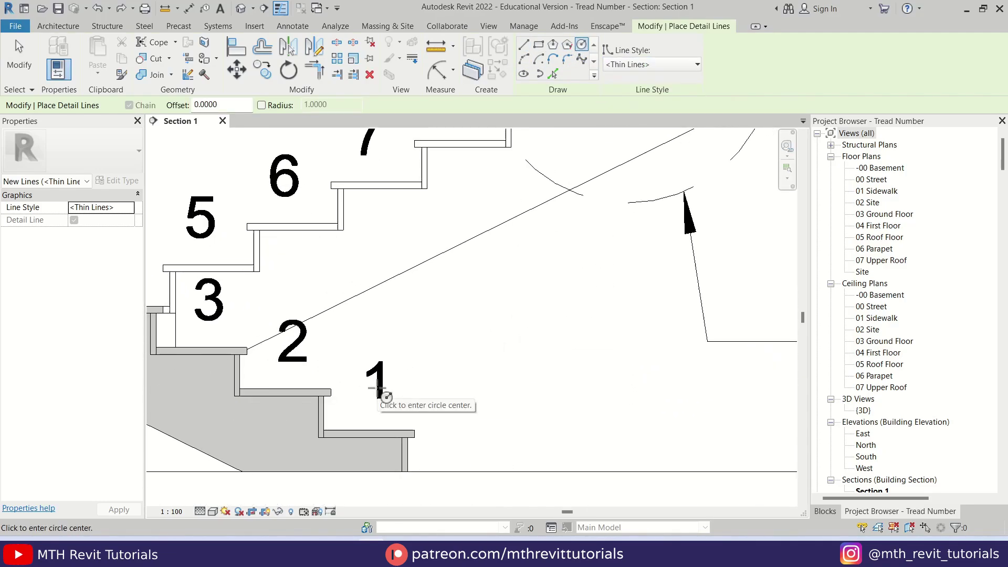
left_click(380, 384)
scroll(399, 404, "up", 1)
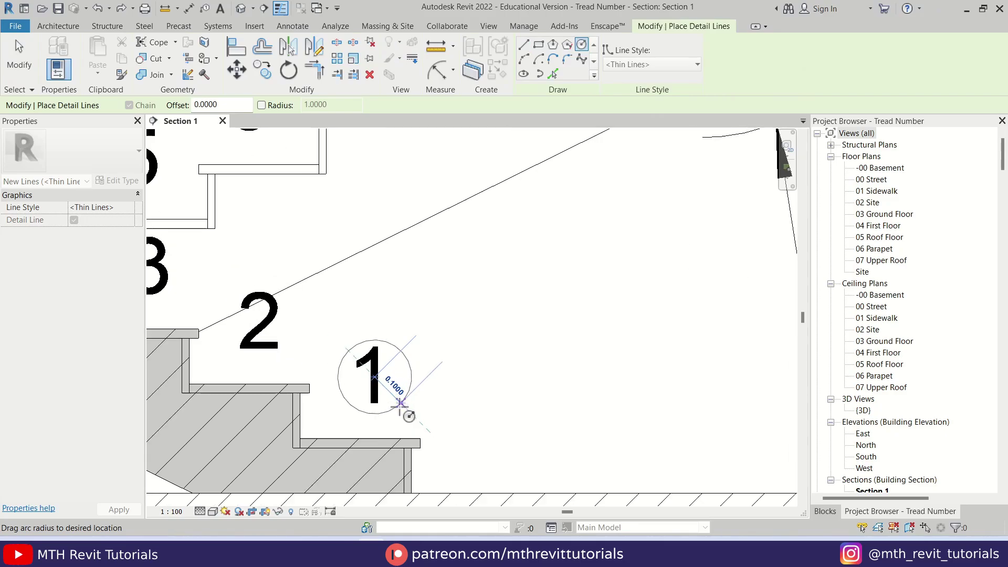
left_click(511, 274)
Step: Shift the detail circle slightly so it is centred around tread number 1
scroll(401, 376, "up", 2)
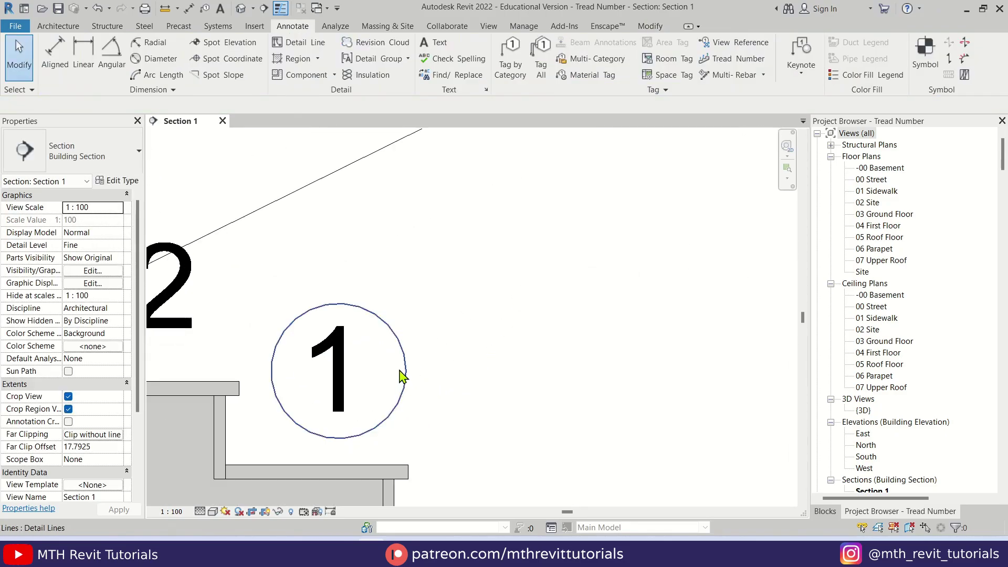
left_click(402, 358)
left_click_drag(404, 357, 404, 357)
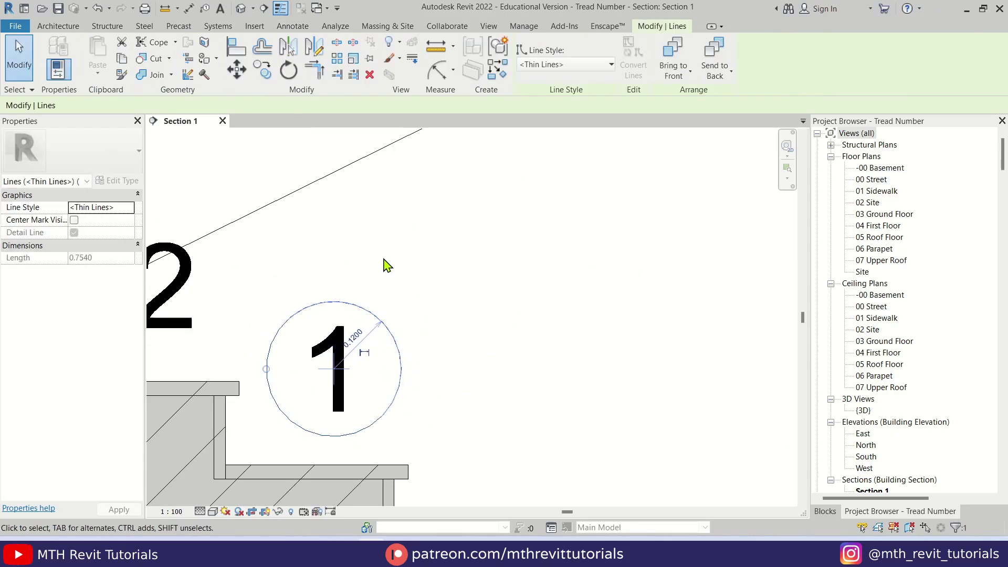
Step: Copy the circle with multiple copies onto tread numbers 2, 3, 4 and 5
left_click(263, 74)
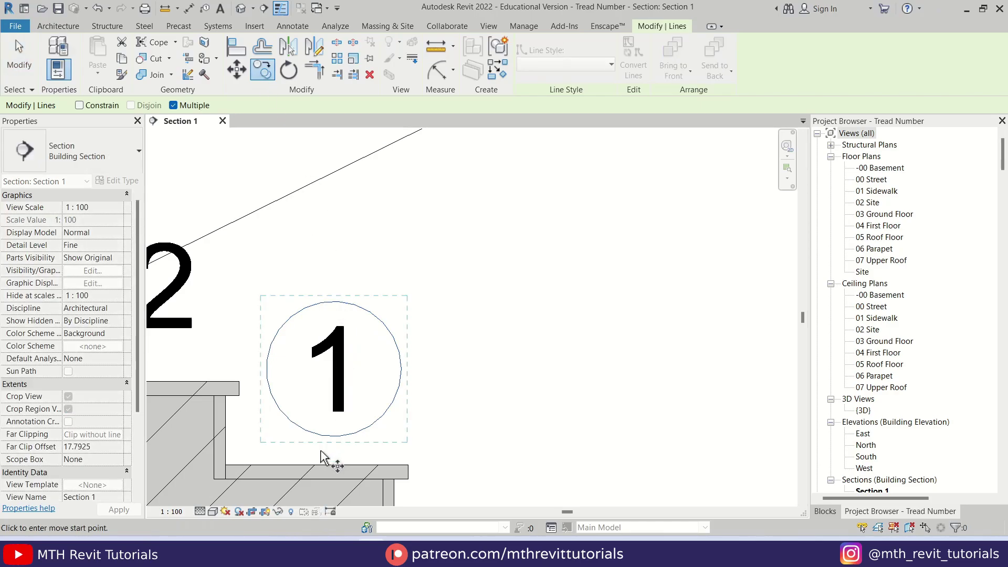
middle_click_drag(261, 392, 394, 395)
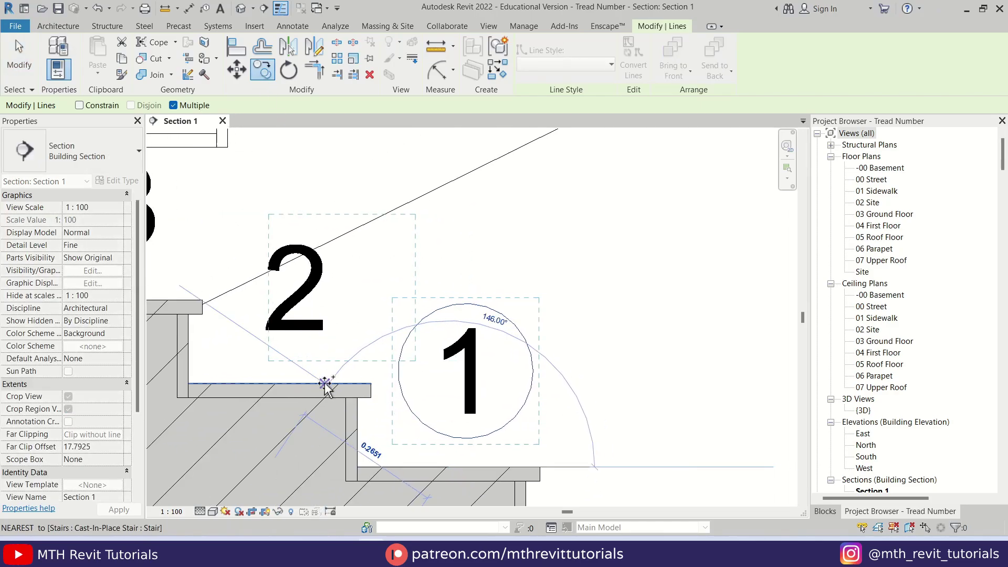
left_click(280, 384)
middle_click_drag(285, 393, 537, 428)
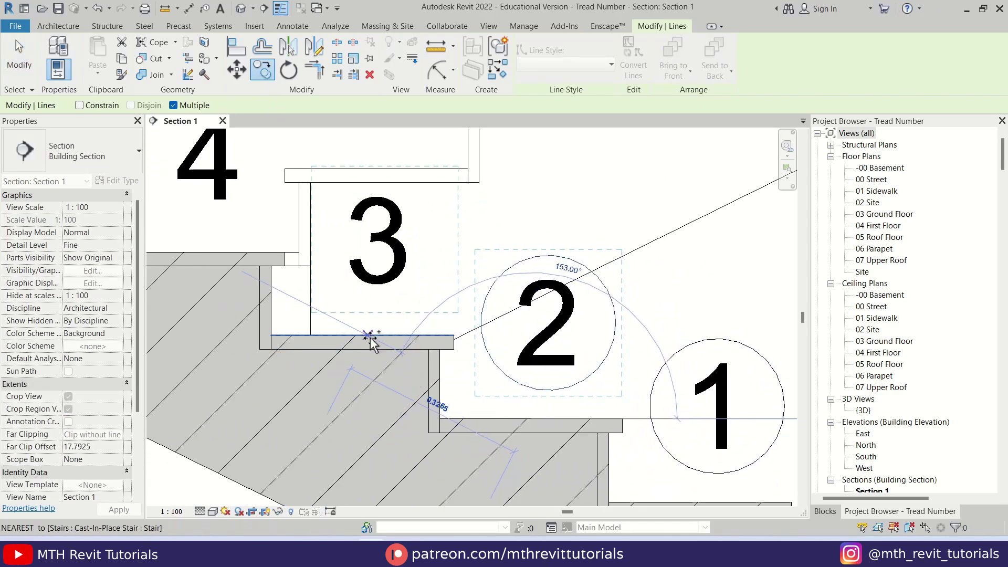
left_click(362, 334)
middle_click_drag(238, 227, 367, 339)
left_click(334, 365)
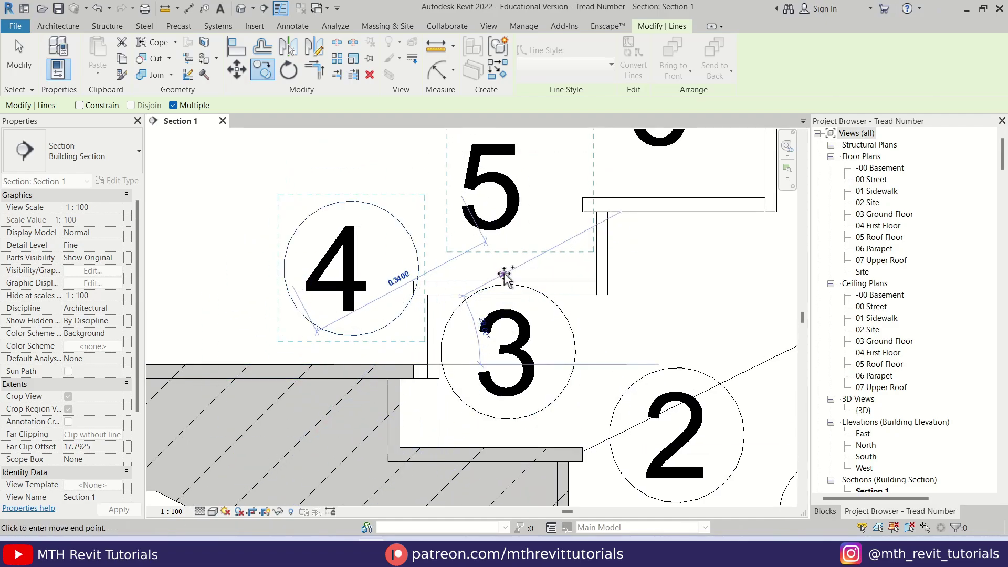
left_click(481, 266)
scroll(445, 336, "down", 5)
right_click(366, 191)
left_click(379, 196)
Step: Reposition the copied circle so it is centred around tread number 5
scroll(469, 272, "up", 4)
left_click_drag(388, 296, 383, 299)
mouse_move(515, 203)
left_mouse_down()
mouse_move(497, 213)
mouse_move(504, 219)
left_mouse_up()
Step: Copy the circle around number 5 onto tread numbers 6, 7 and 8, then end the copying
left_click(262, 70)
left_click(466, 346)
scroll(468, 344, "down", 2)
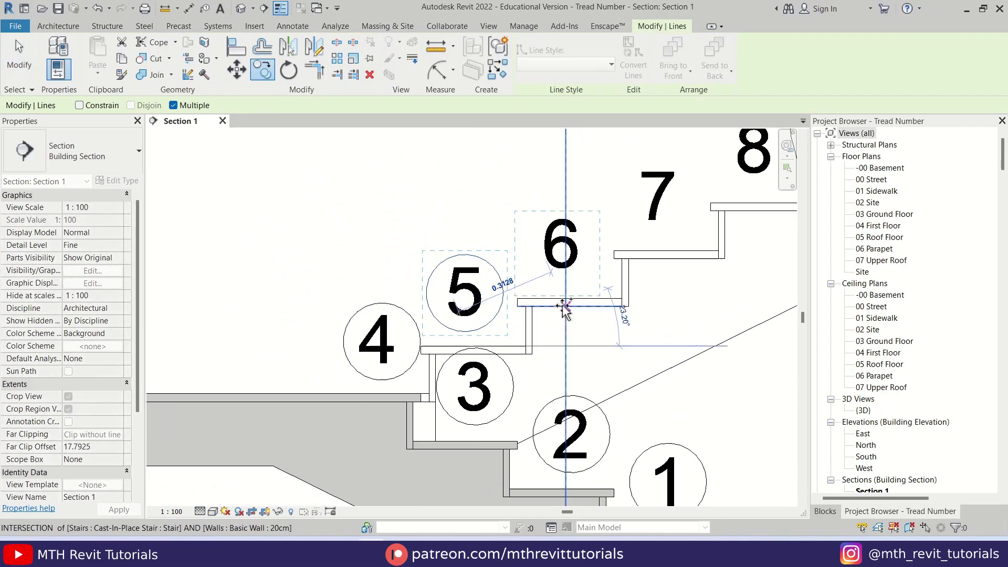
left_click(567, 298)
middle_click_drag(587, 315, 326, 436)
left_click(429, 349)
left_click(526, 301)
scroll(517, 307, "down", 2)
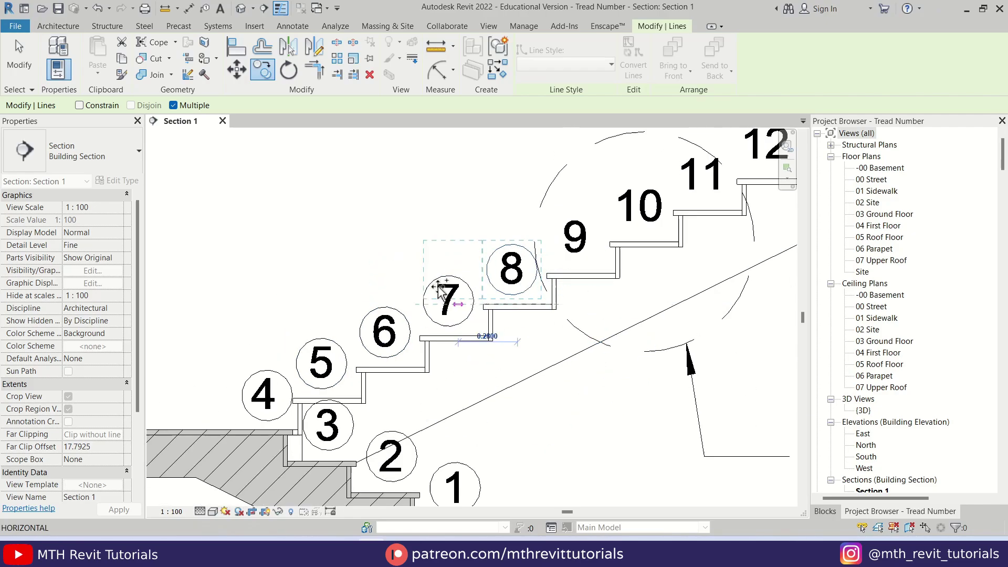
right_click(428, 243)
left_click(483, 264)
key("Escape")
Step: Select the circles around numbers 5 to 8 and copy them together onto tread numbers 9 to 12 and 13 to 16
left_click(387, 307)
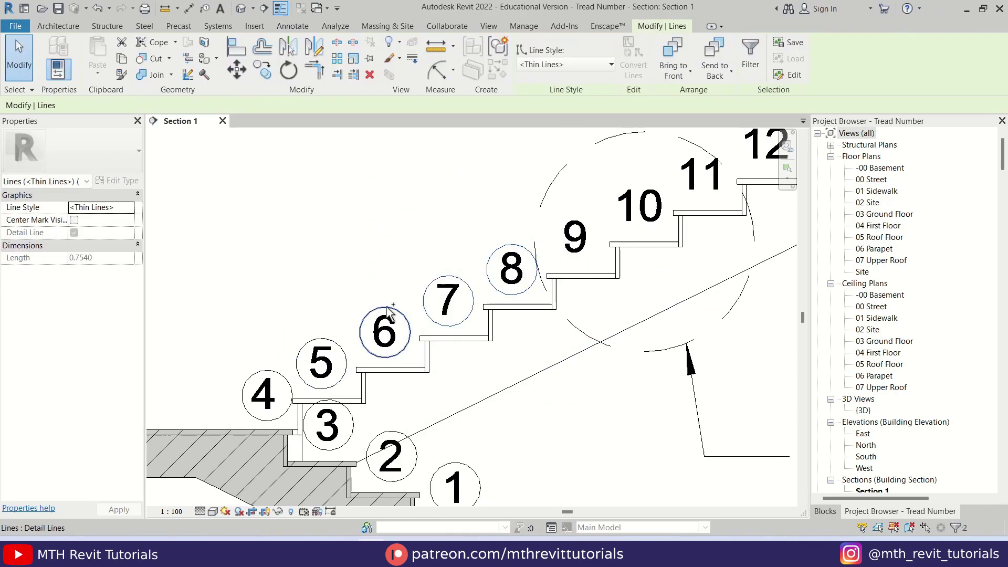
key("c")
key("o")
left_click(583, 278)
scroll(608, 338, "down", 2)
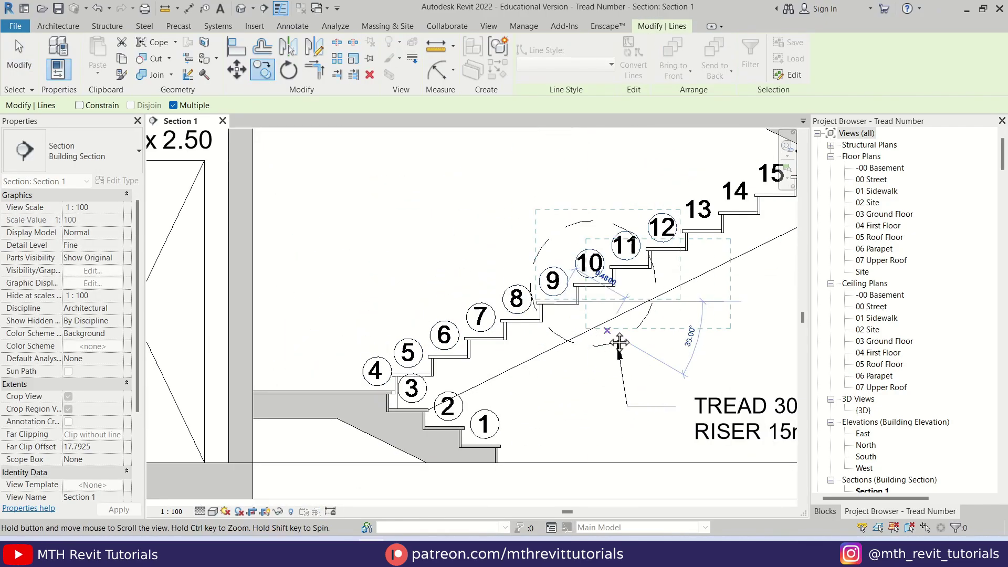
scroll(446, 355, "up", 2)
left_click(442, 352)
Step: Copy the group of circles onto tread numbers 17 and 18 and remove the surplus circle beyond 18
middle_click_drag(640, 265, 457, 378)
scroll(412, 396, "up", 2)
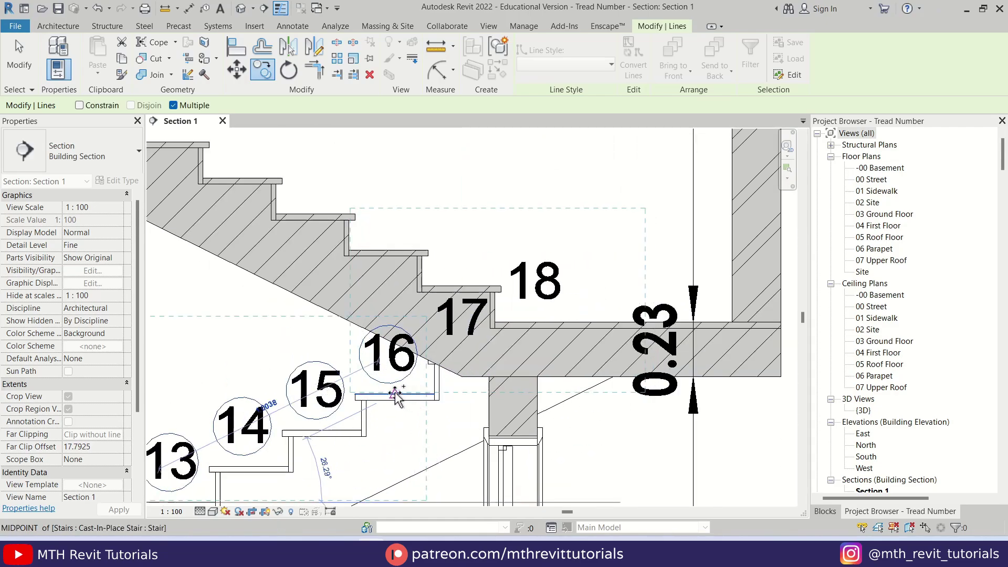
left_click(396, 395)
key("Escape")
left_click(634, 251)
Step: Add tread numbers to the third stair run, the cut flight rising from tread 18
scroll(572, 399, "down", 3)
middle_click_drag(475, 308, 601, 349)
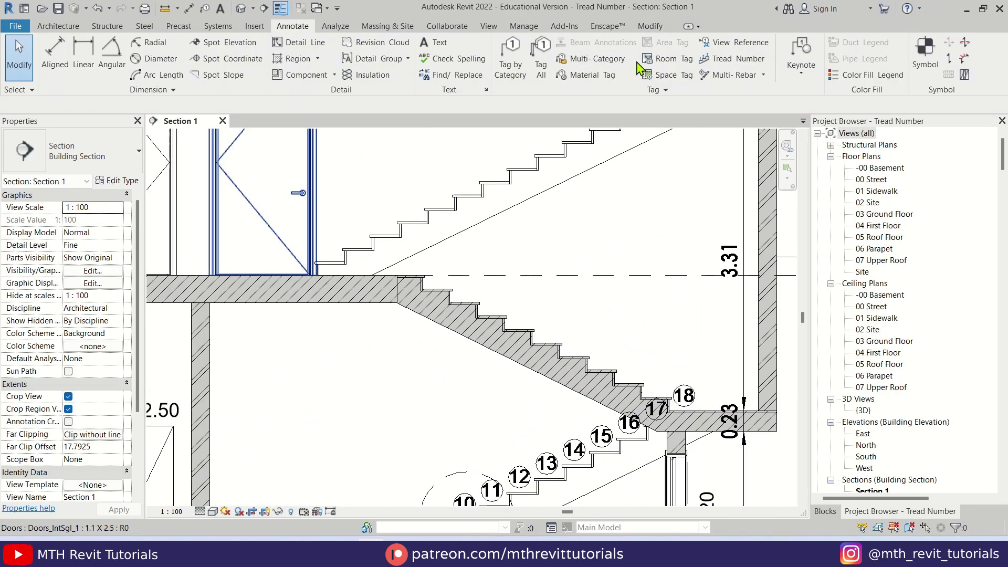
left_click(731, 58)
left_click(584, 353)
right_click(617, 215)
left_click(650, 224)
Step: Set the third run's tread numbers to a Number Size of 1.5 mm and a Justify Offset of 3 mm
left_click(100, 295)
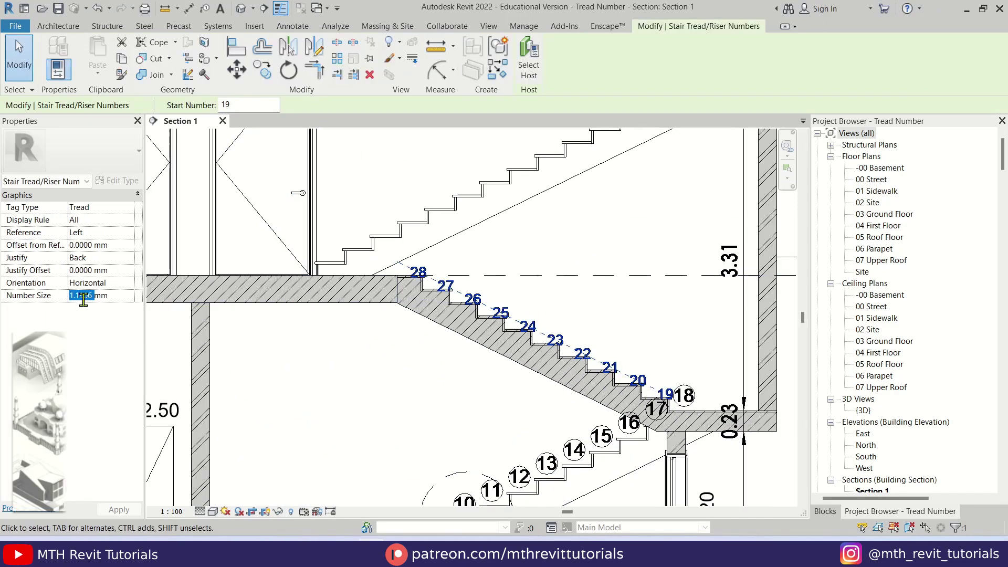
type("1.5")
key("Return")
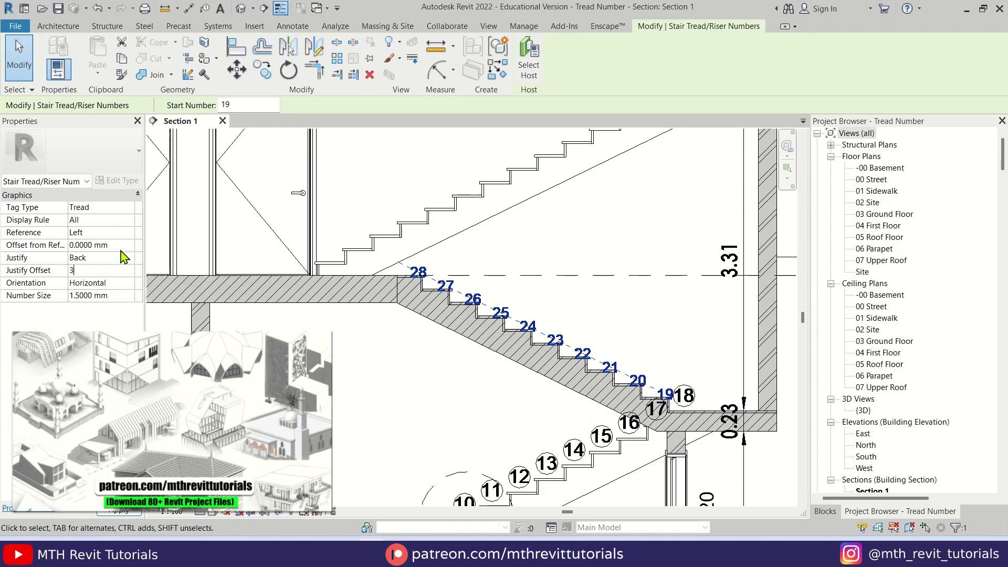
key("Escape")
Step: Add tread numbers to the uncut stair run rising from the floor above tread 28
scroll(504, 281, "down", 3)
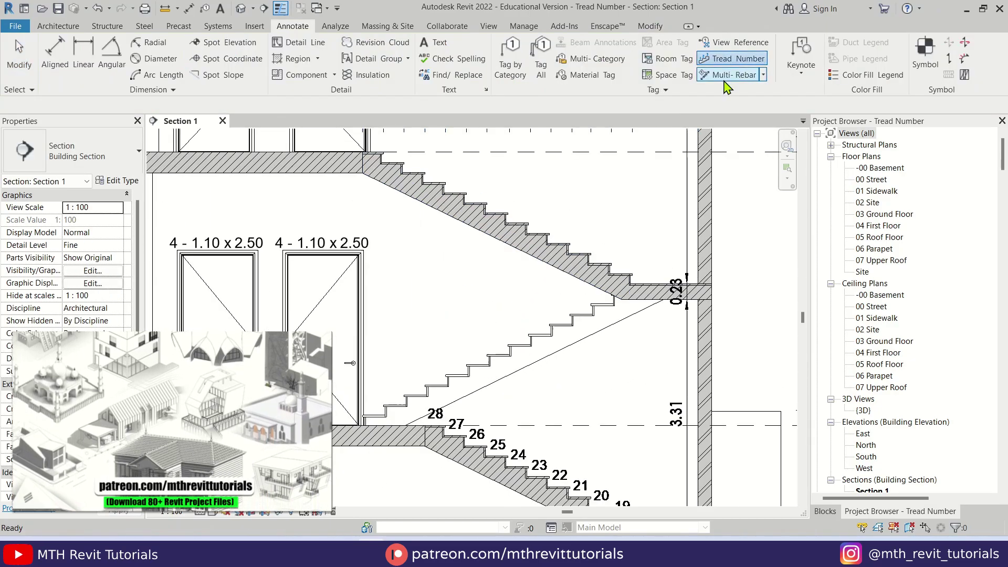
left_click(732, 58)
left_click(435, 370)
scroll(404, 428, "up", 2)
Step: Set the Start Number of the new run's tread numbers to 29
left_click(372, 377)
left_click_drag(219, 104, 320, 112)
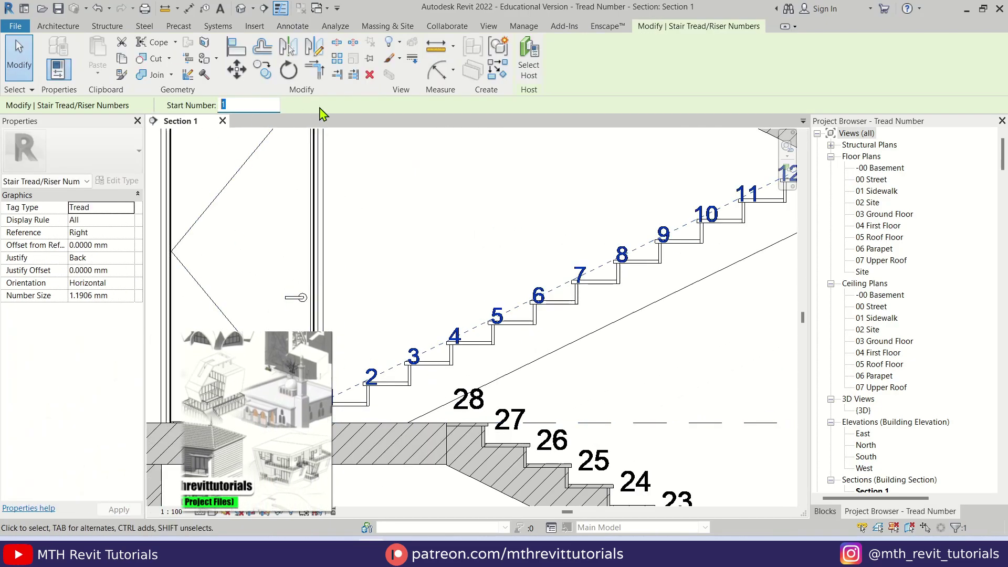
type("29")
key("Return")
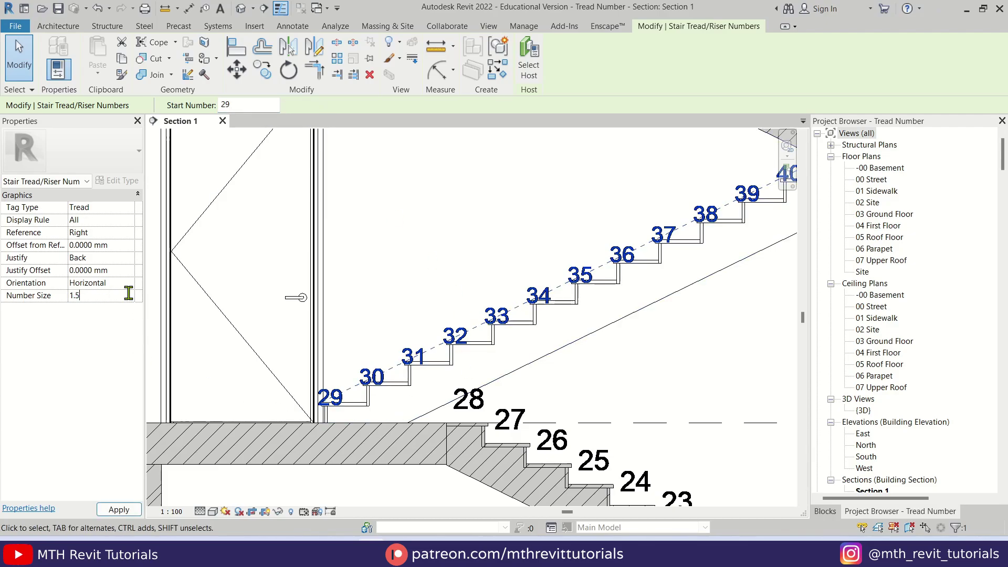